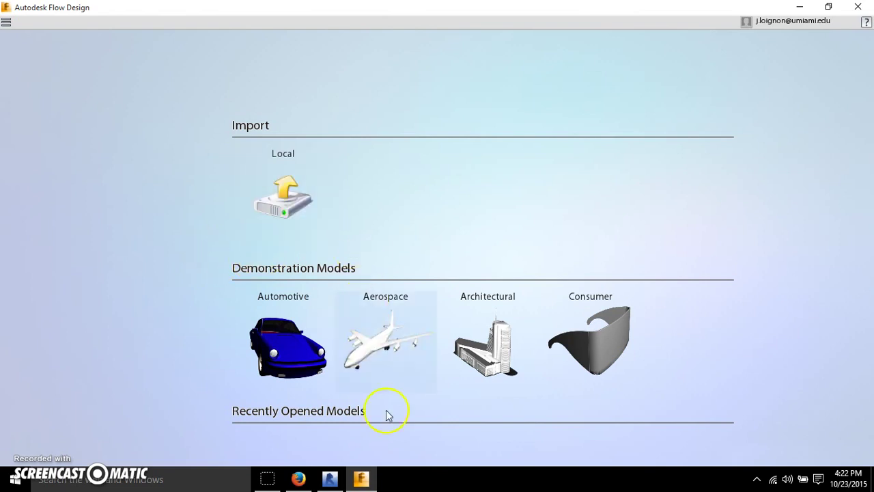
# Step: Open Flow Design's local import dialog on the Desktop and check its supported file types
pyautogui.click(330, 477)
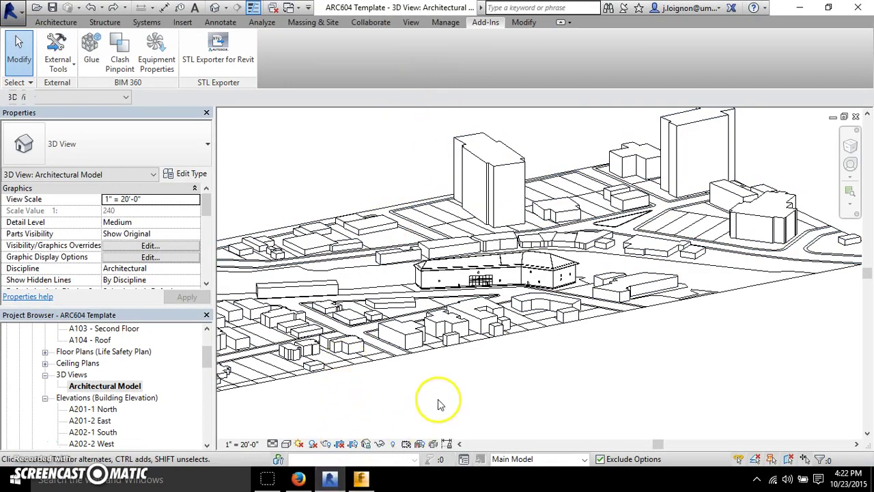
pyautogui.click(362, 479)
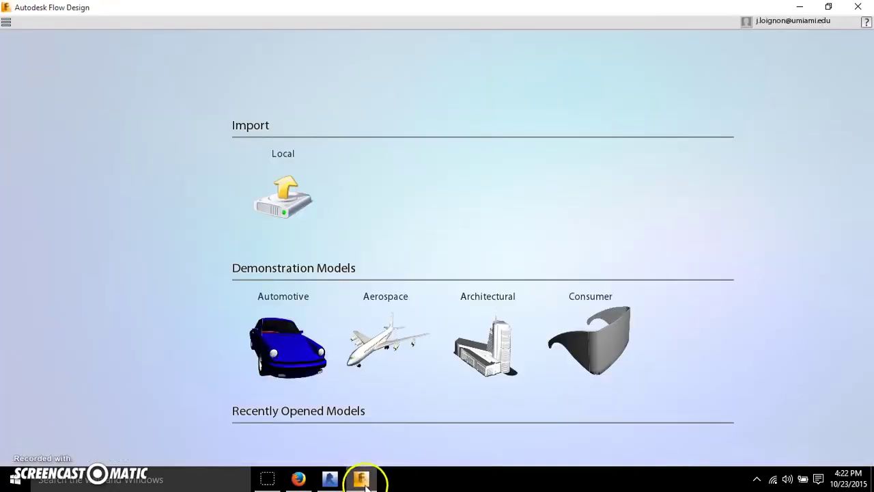
pyautogui.click(283, 198)
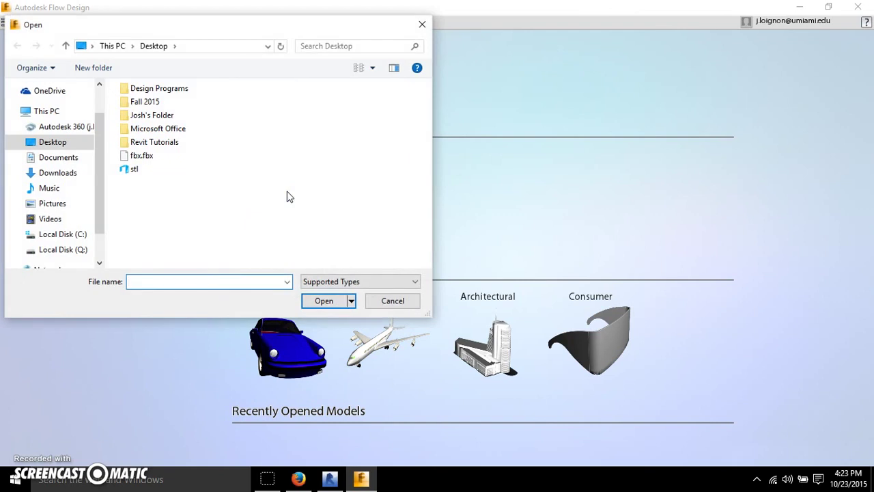
pyautogui.click(351, 284)
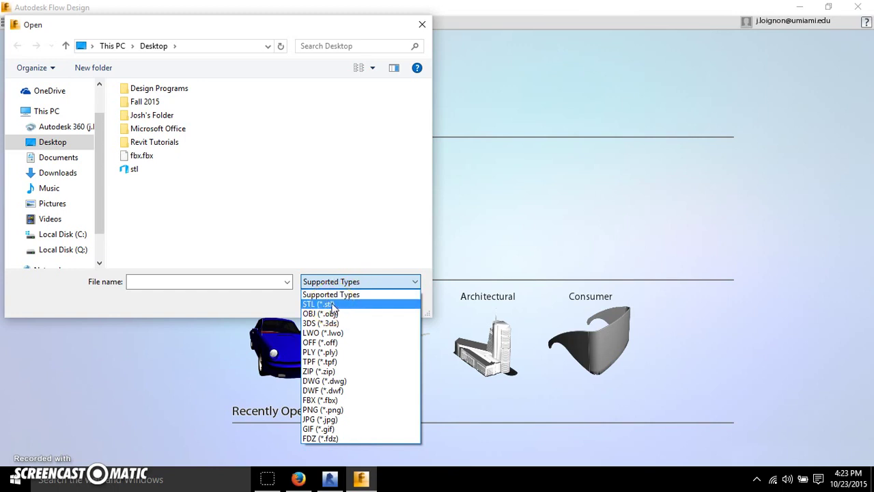
pyautogui.click(330, 478)
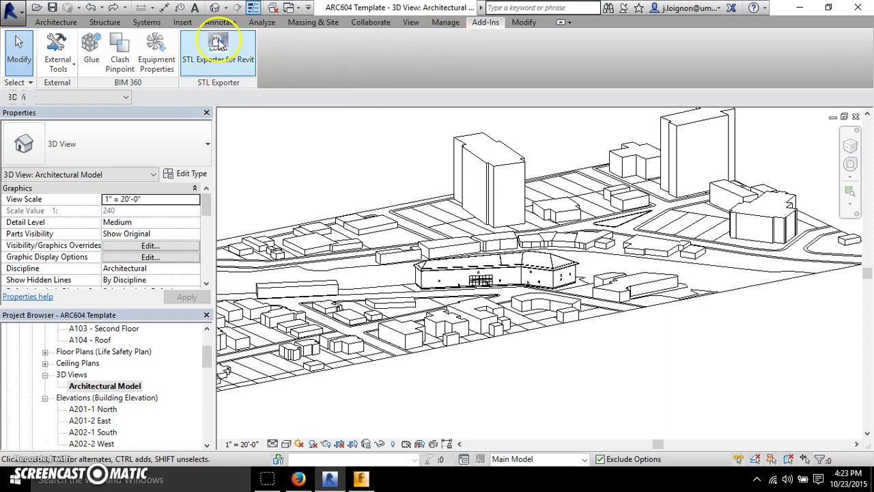
pyautogui.click(362, 477)
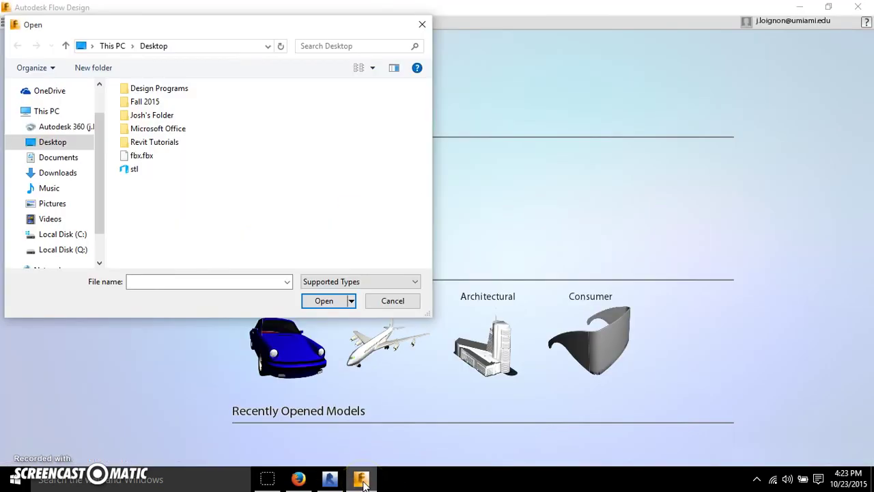
# Step: Review the supported file types, noting DWG, DWF and FBX, and close the list unchanged
pyautogui.click(369, 285)
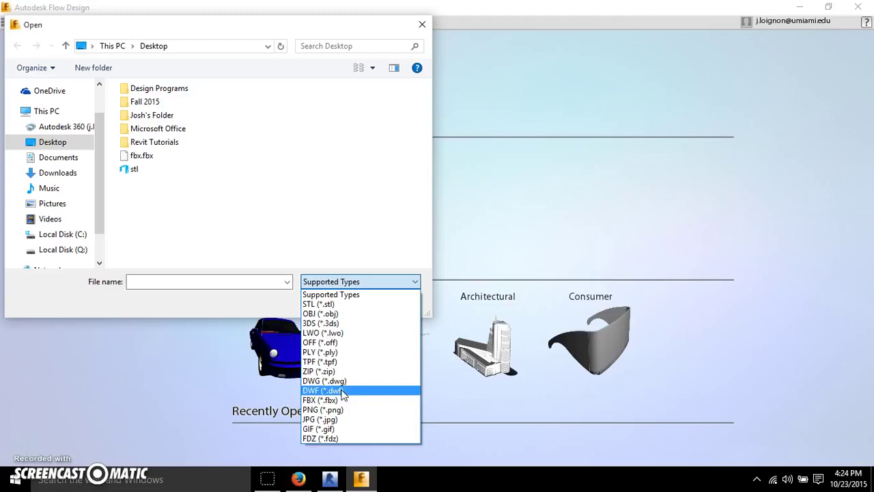
pyautogui.click(337, 384)
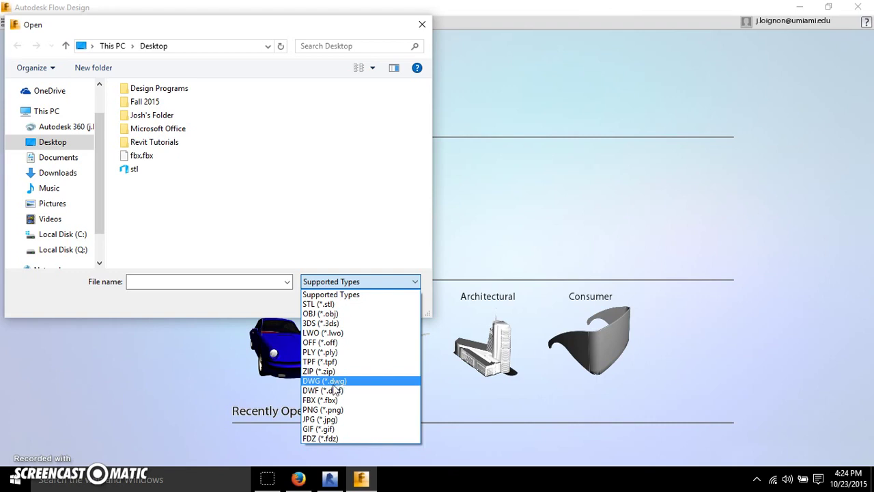
pyautogui.click(337, 391)
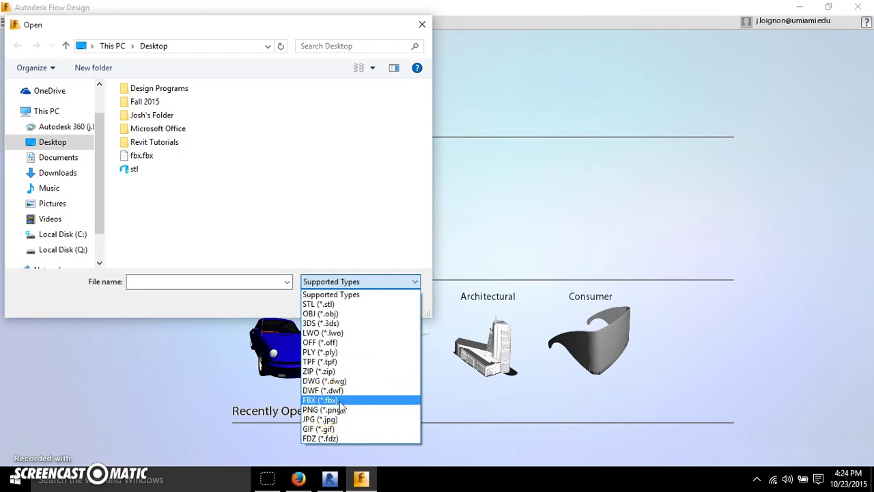
pyautogui.click(355, 401)
pyautogui.click(313, 396)
pyautogui.click(337, 193)
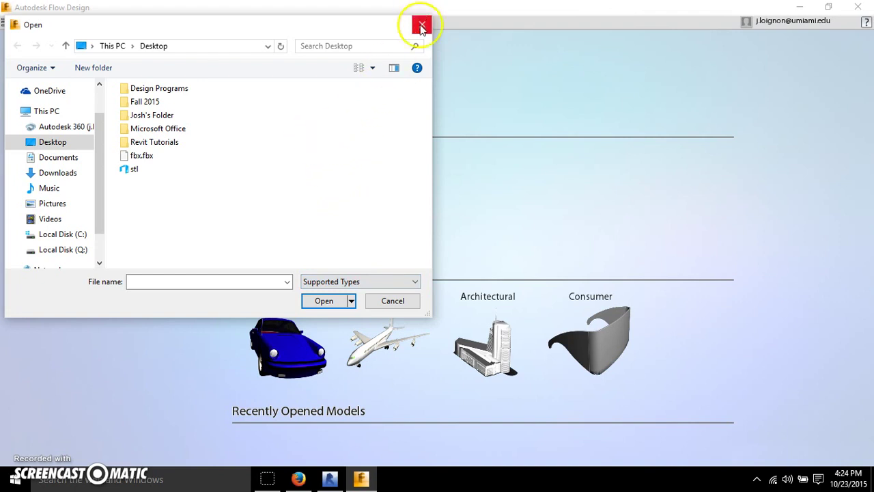
# Step: Close the Open dialog, switch to Revit, and pan the 3D view to centre the central building
pyautogui.click(421, 24)
pyautogui.click(332, 479)
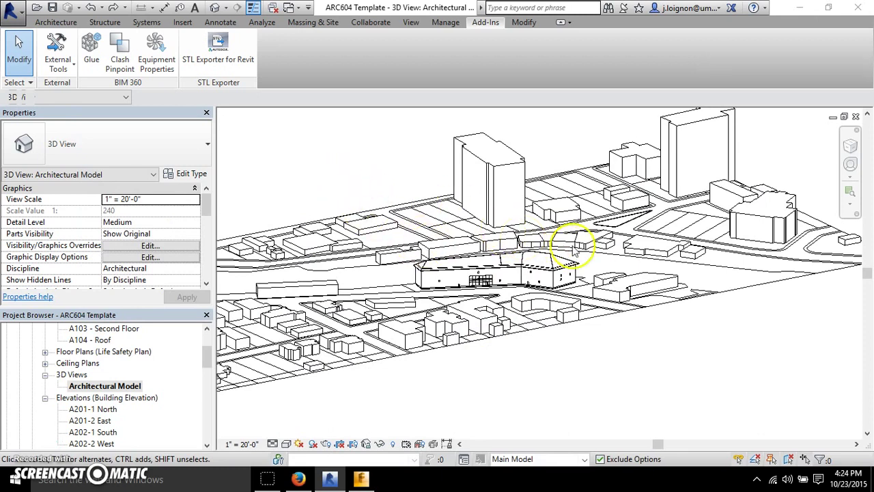
pyautogui.moveTo(596, 249); pyautogui.dragTo(561, 256, button='middle')
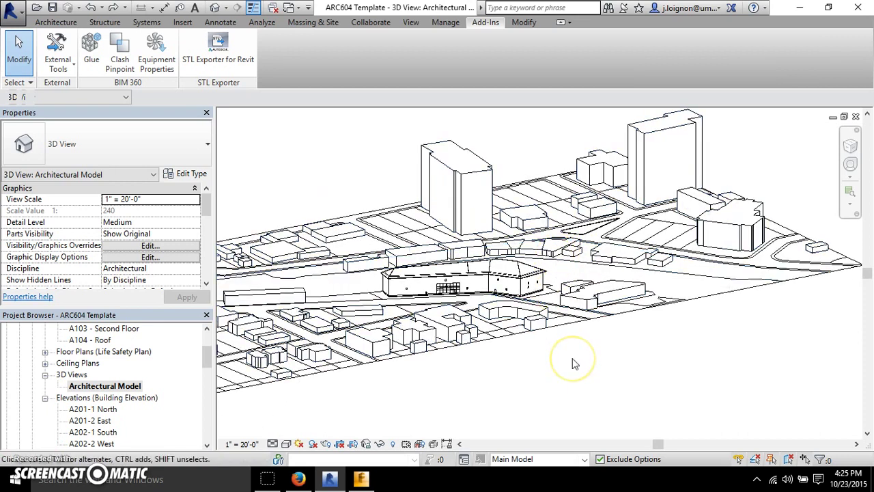
pyautogui.click(317, 162)
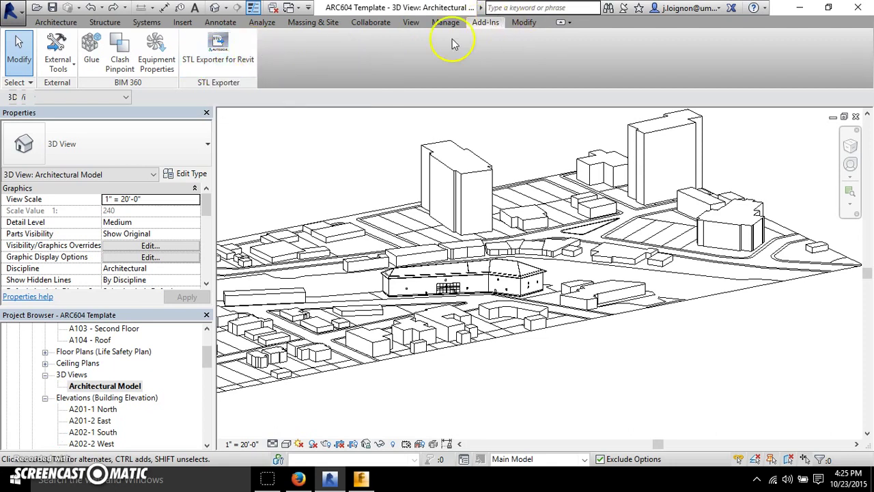
# Step: Open STL Exporter for Revit, try ASCII, return to Binary, and move the dialog off the model
pyautogui.click(222, 61)
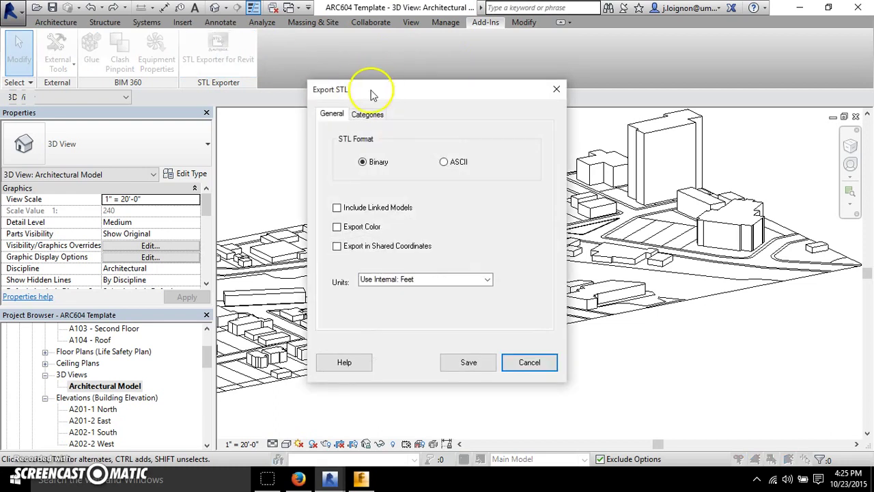
pyautogui.moveTo(373, 94); pyautogui.dragTo(391, 97)
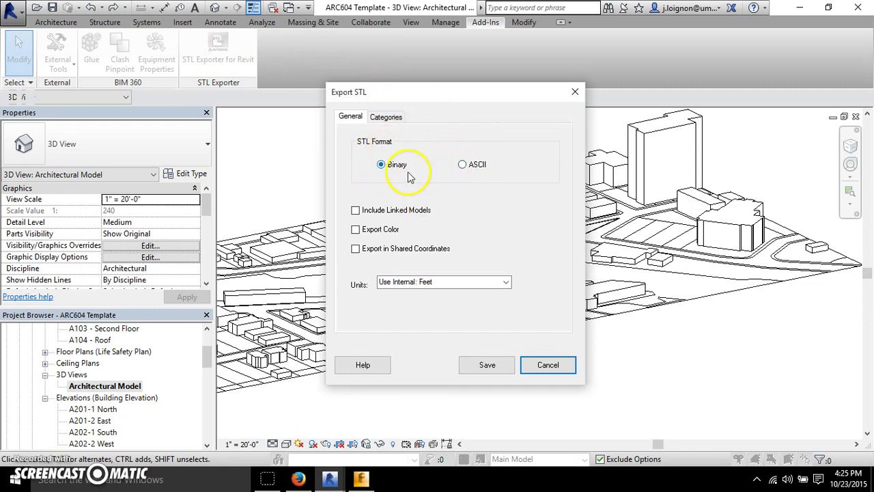
pyautogui.click(476, 169)
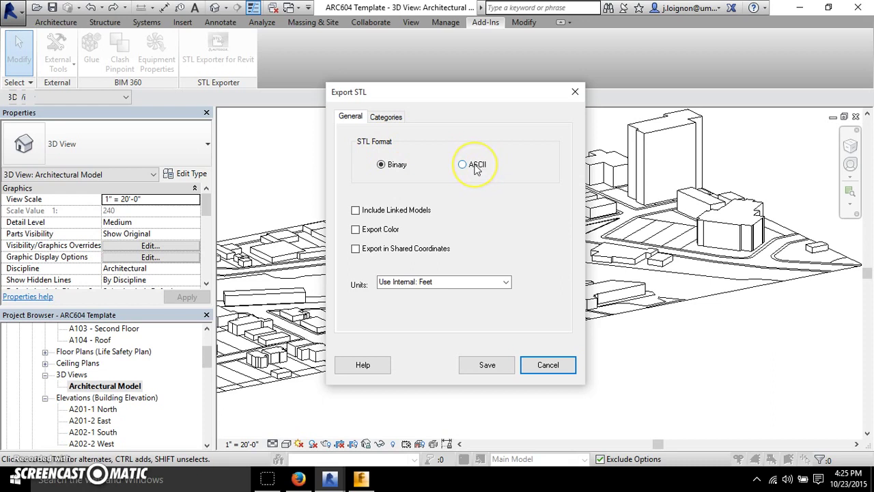
pyautogui.click(386, 164)
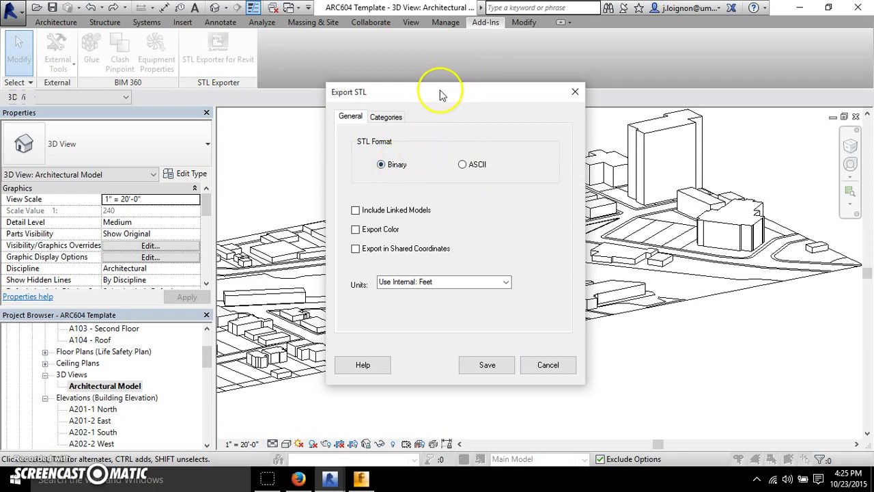
pyautogui.moveTo(441, 95); pyautogui.dragTo(460, 122)
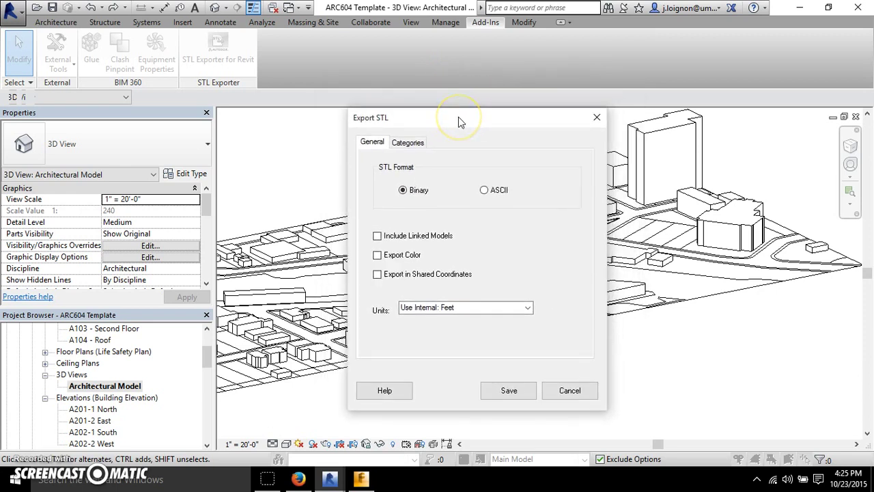
pyautogui.moveTo(458, 122); pyautogui.dragTo(472, 114)
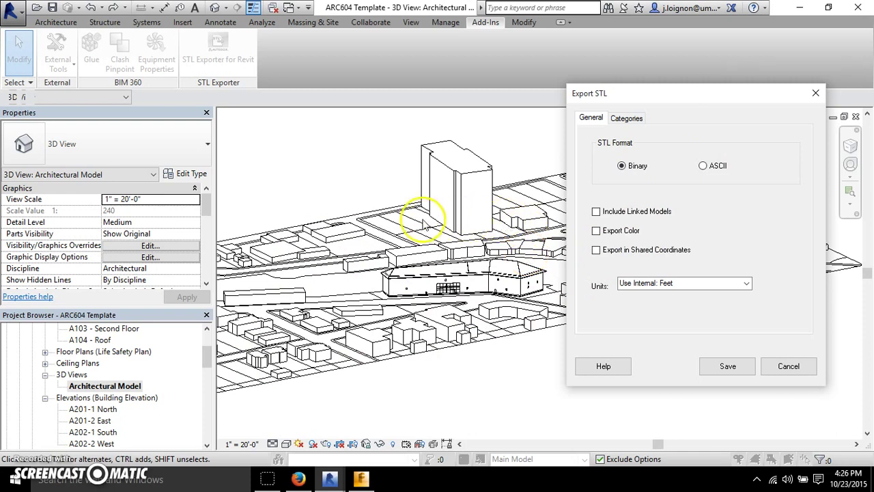
pyautogui.moveTo(664, 99); pyautogui.dragTo(545, 95)
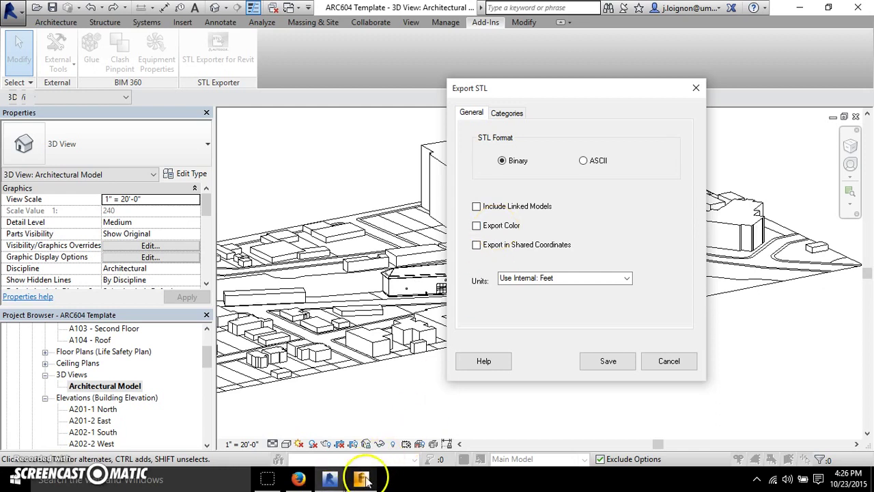
pyautogui.moveTo(364, 480)
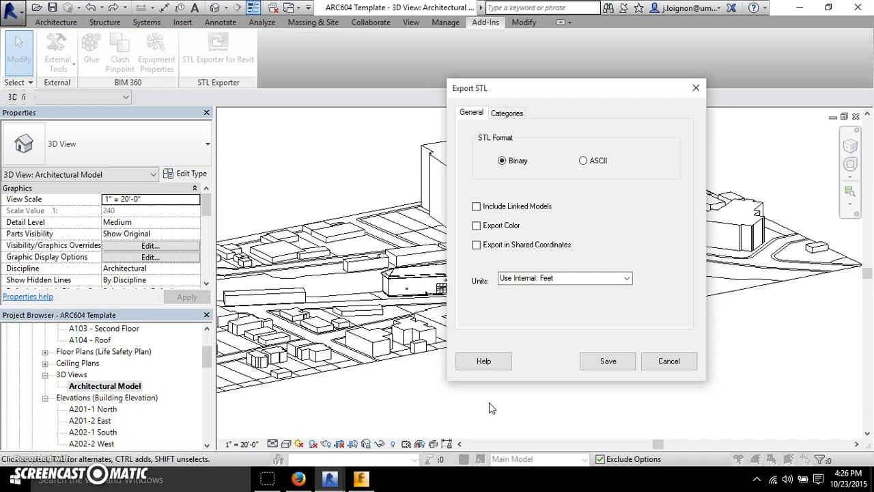
# Step: Leave colour export off, check Export in Shared Coordinates, and keep Use Internal: Feet units
pyautogui.click(508, 227)
pyautogui.click(505, 226)
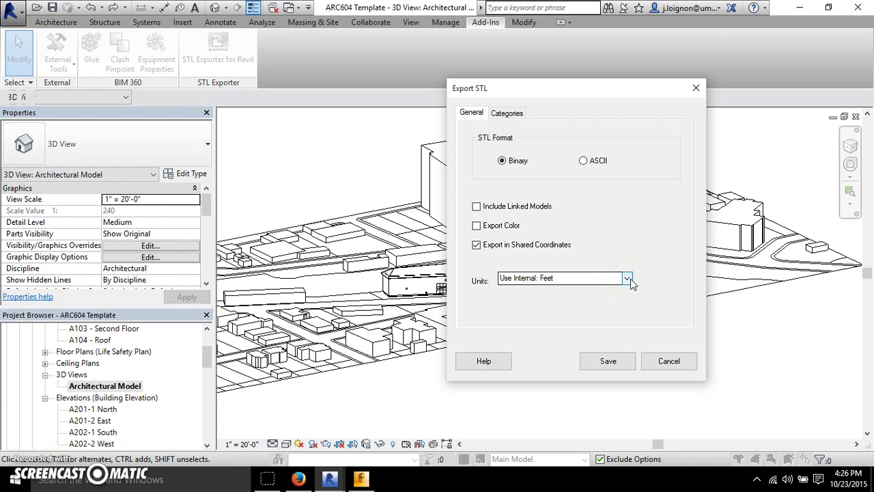
pyautogui.click(604, 290)
pyautogui.click(624, 279)
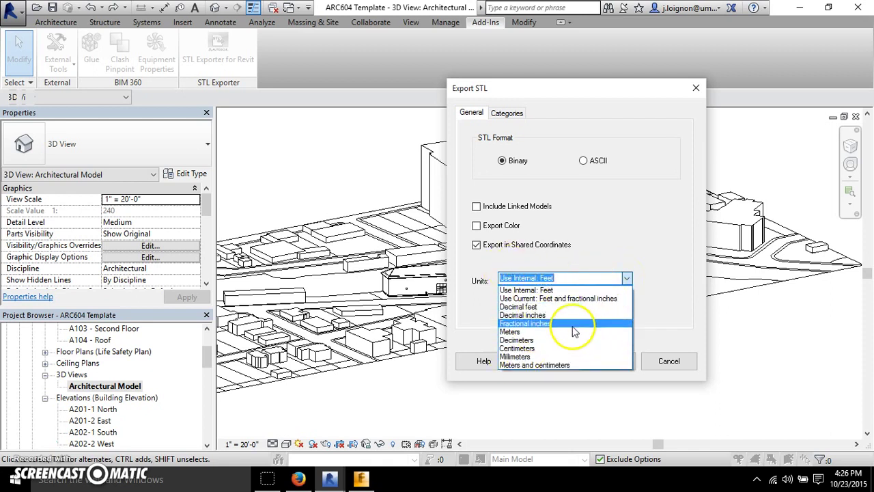
pyautogui.click(533, 290)
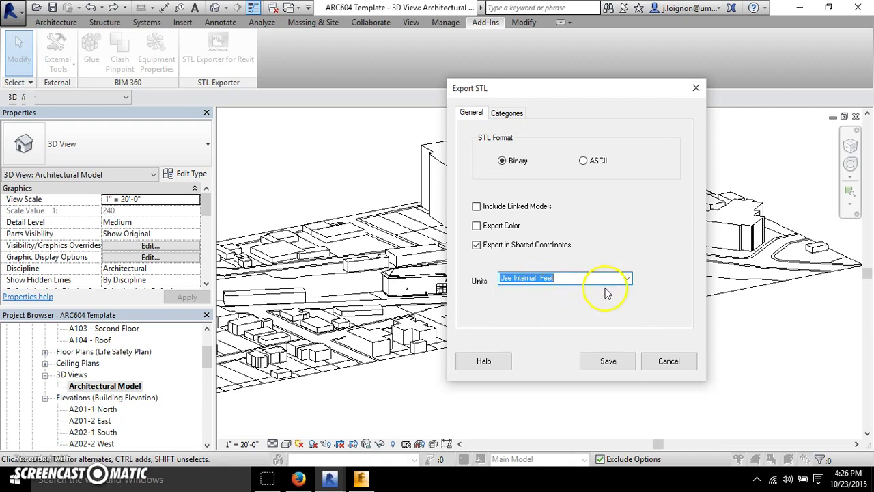
pyautogui.click(627, 280)
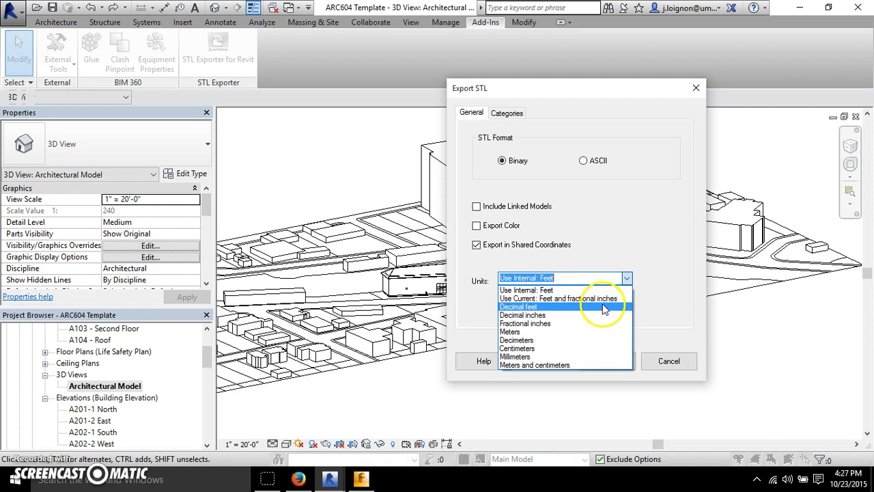
pyautogui.click(586, 309)
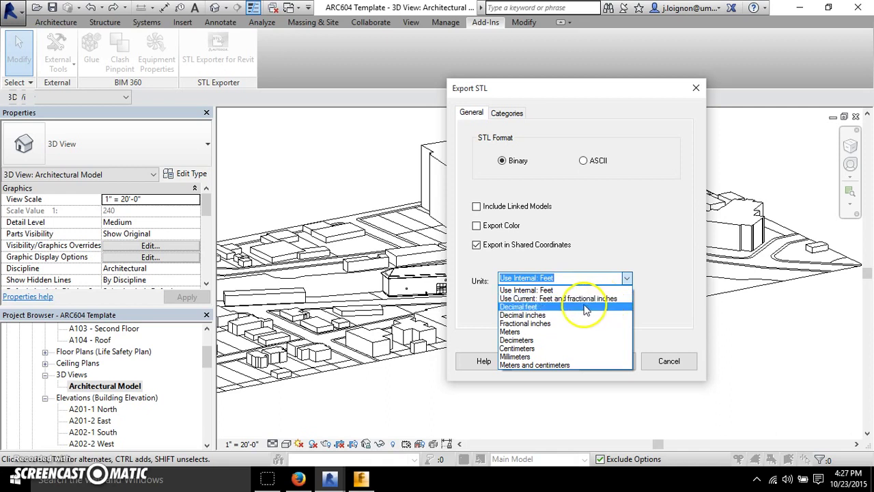
pyautogui.click(546, 290)
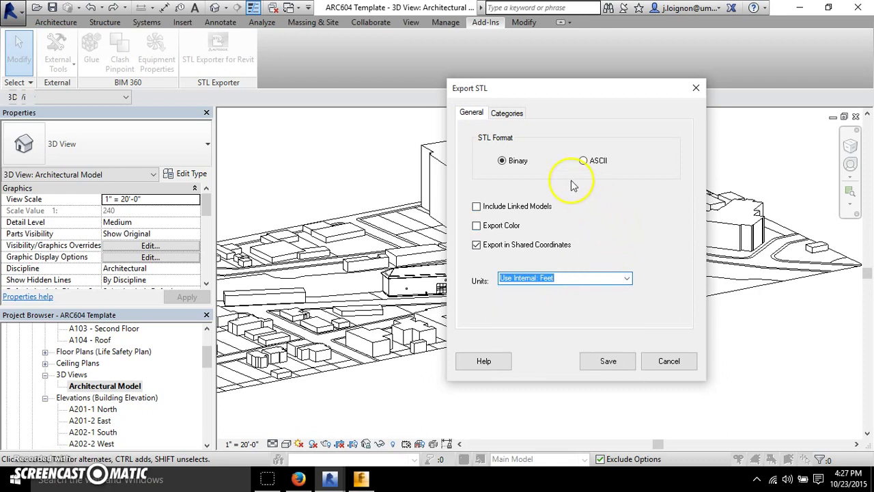
# Step: Scroll through the Export STL Categories list, moving the dialog aside to view the model
pyautogui.click(507, 113)
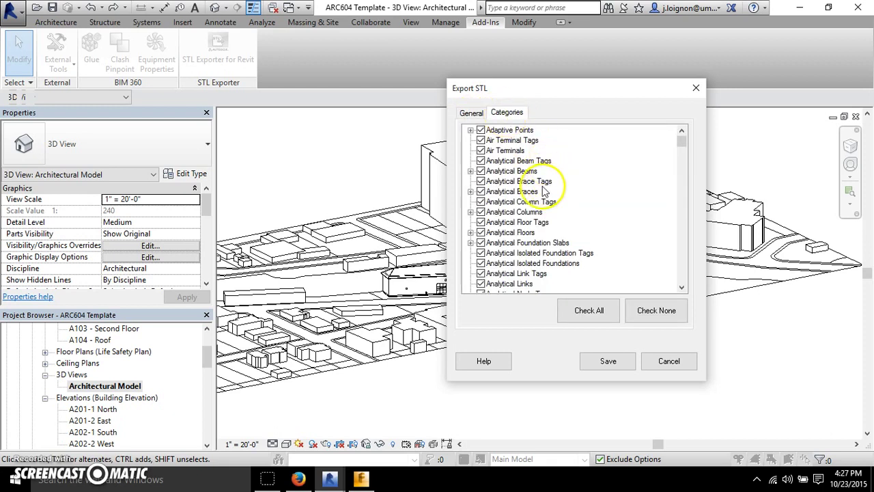
pyautogui.scroll(-20, 536, 192)
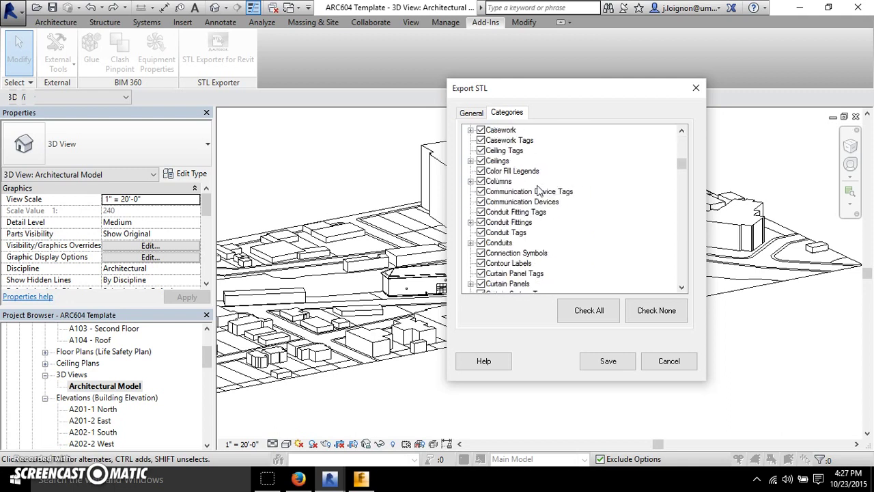
pyautogui.scroll(-20, 524, 194)
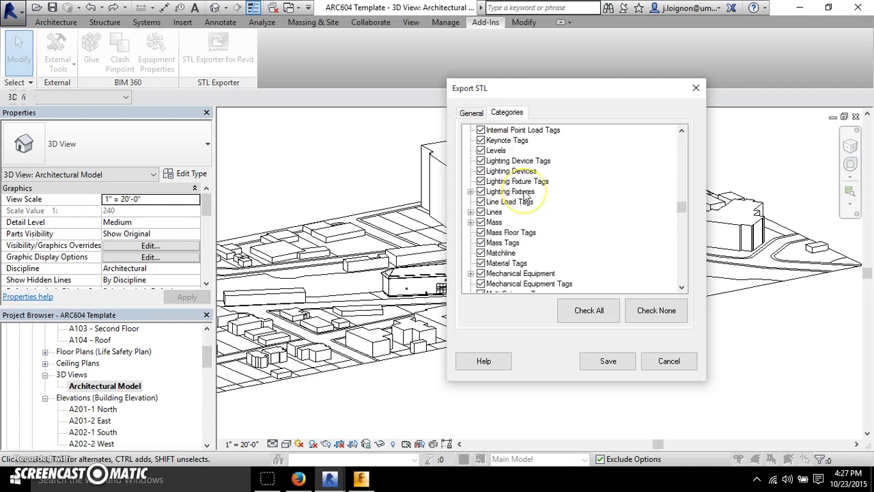
pyautogui.scroll(-7, 524, 195)
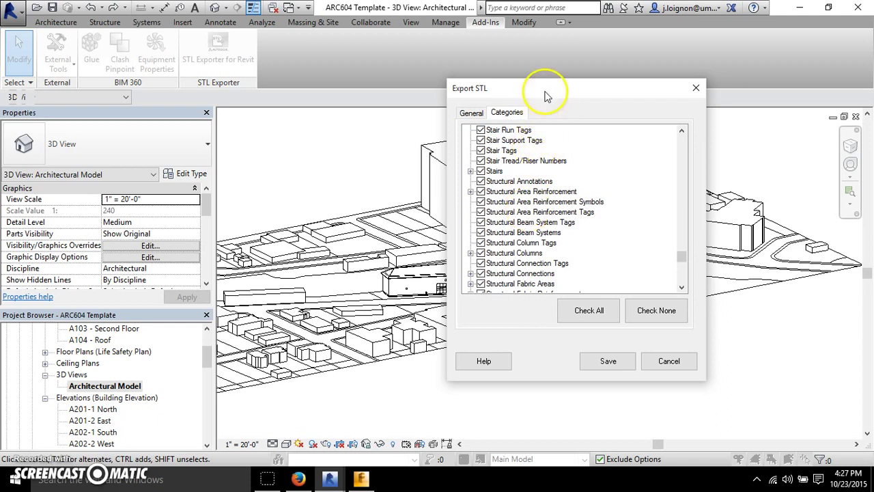
pyautogui.moveTo(548, 90); pyautogui.dragTo(733, 97)
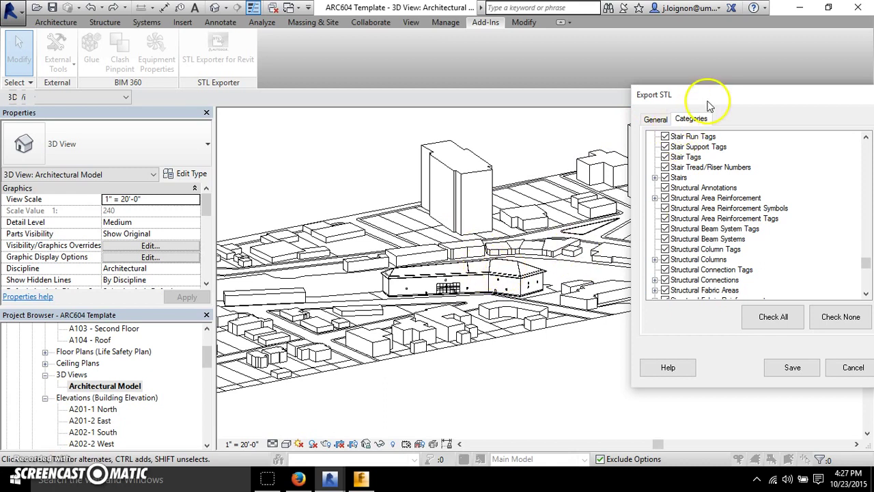
pyautogui.moveTo(710, 101); pyautogui.dragTo(603, 93)
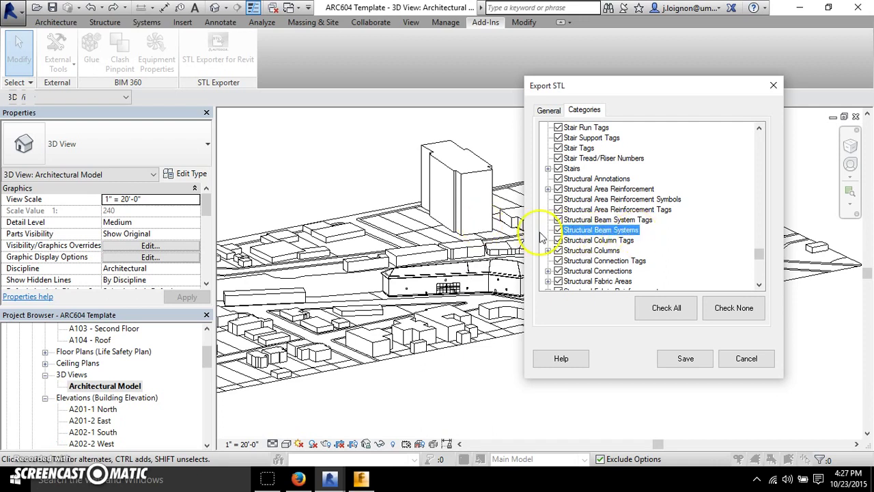
pyautogui.scroll(3, 557, 239)
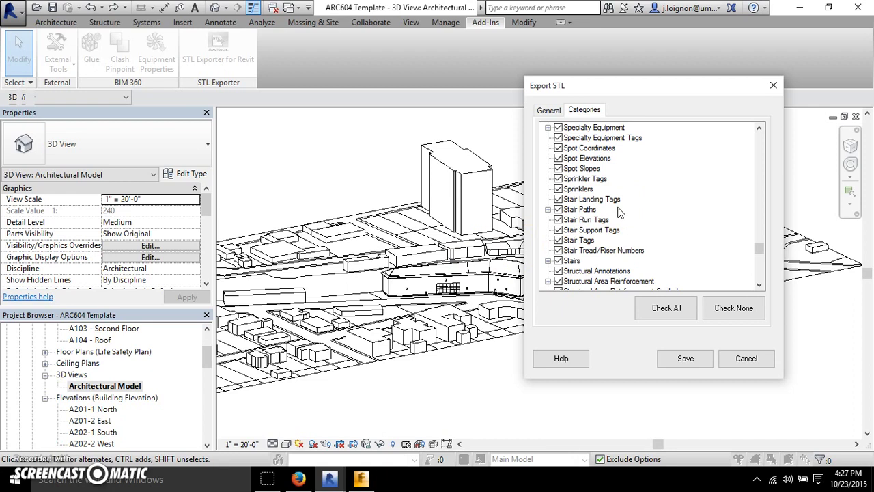
pyautogui.scroll(15, 614, 215)
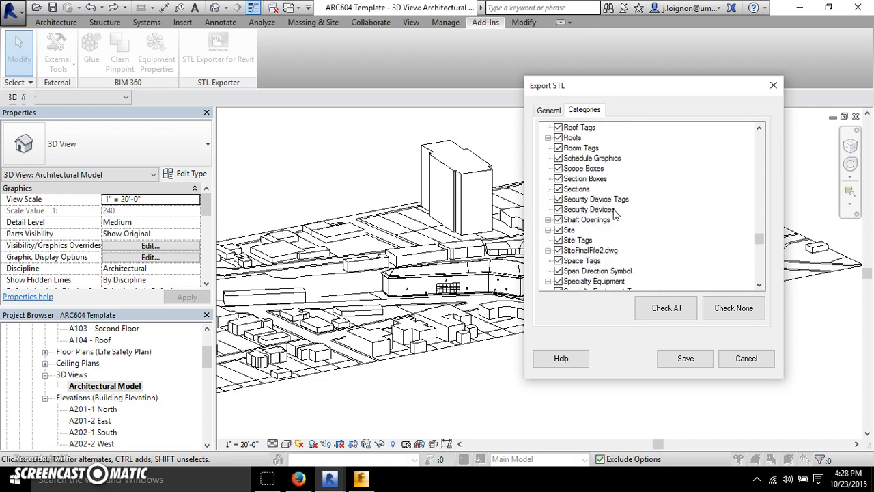
pyautogui.scroll(15, 614, 215)
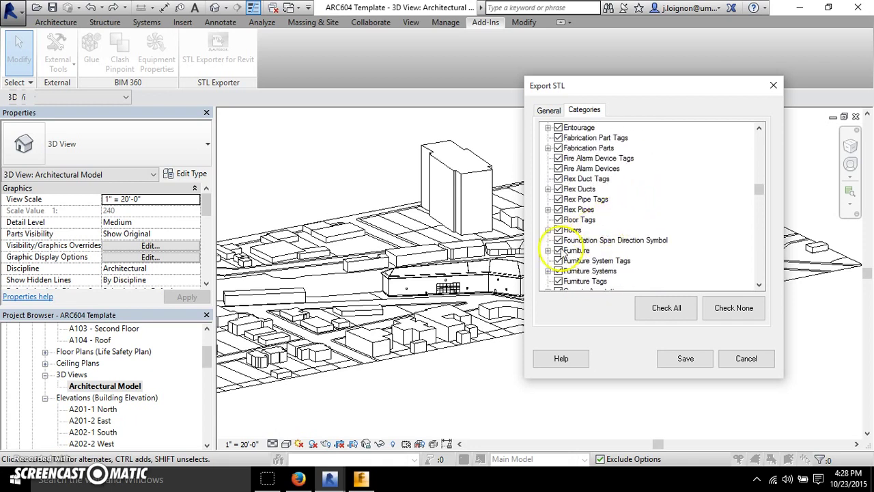
# Step: Uncheck and recheck Furniture so every category stays included, then bring up the Save As window
pyautogui.click(559, 250)
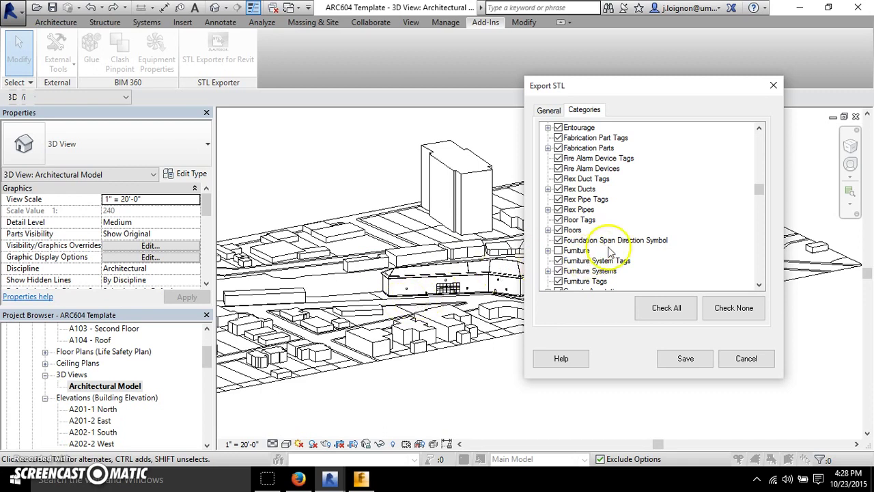
pyautogui.scroll(-10, 614, 247)
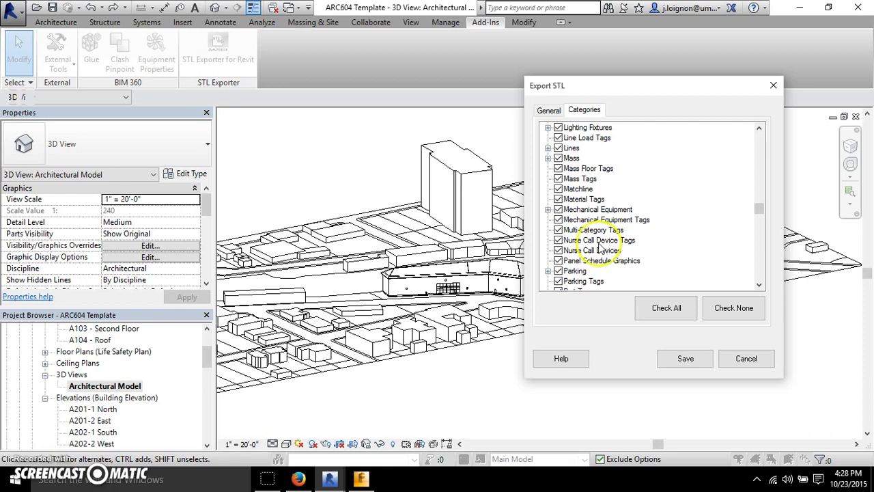
pyautogui.scroll(10, 599, 249)
pyautogui.click(559, 251)
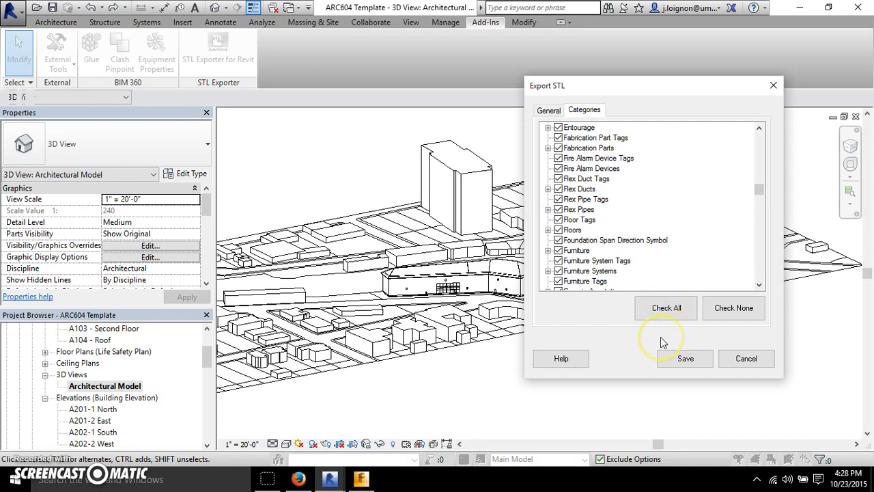
pyautogui.click(699, 350)
pyautogui.click(693, 356)
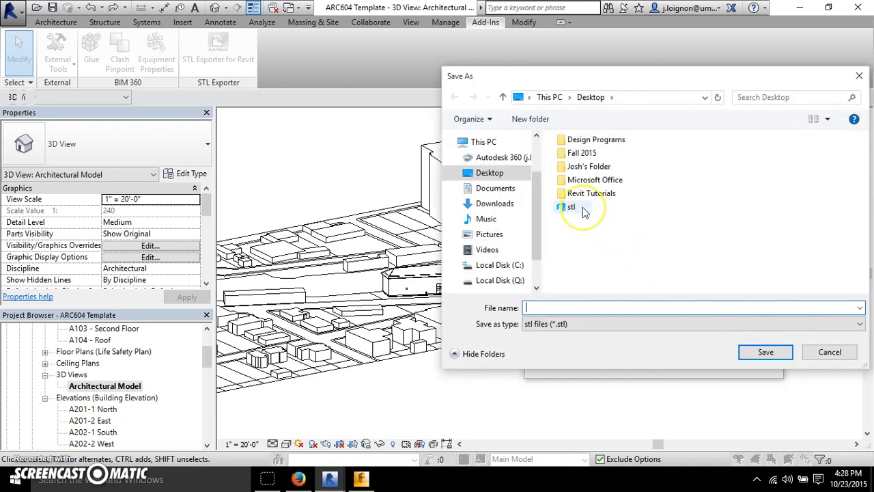
# Step: Cancel the STL Save As and close the Export STL dialog
pyautogui.click(830, 352)
pyautogui.click(757, 262)
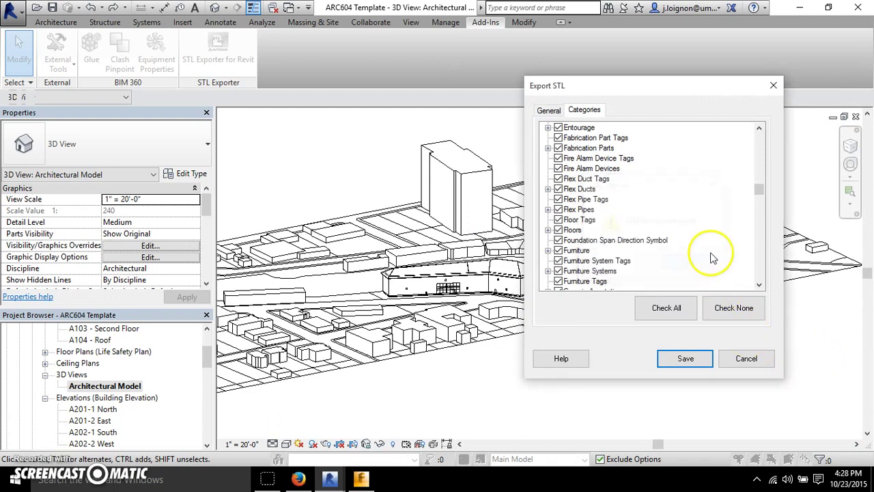
pyautogui.click(758, 360)
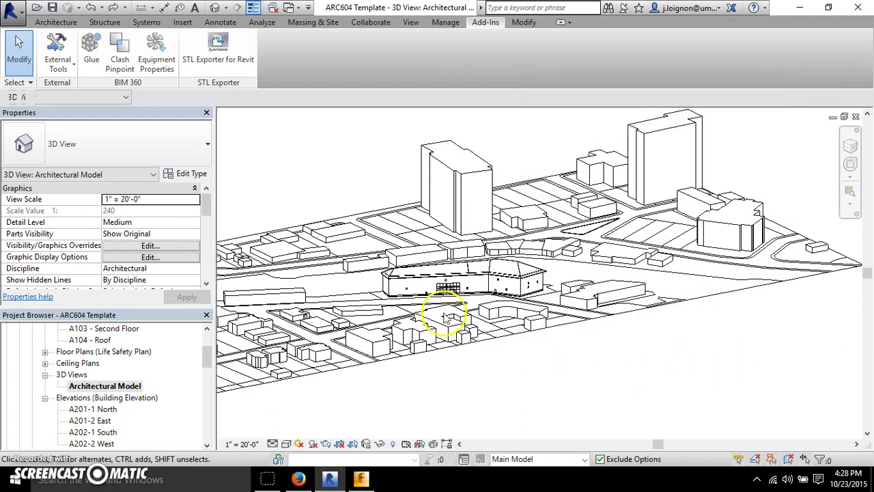
# Step: Start an FBX export of the 3D view from the application menu's Export list
pyautogui.click(11, 9)
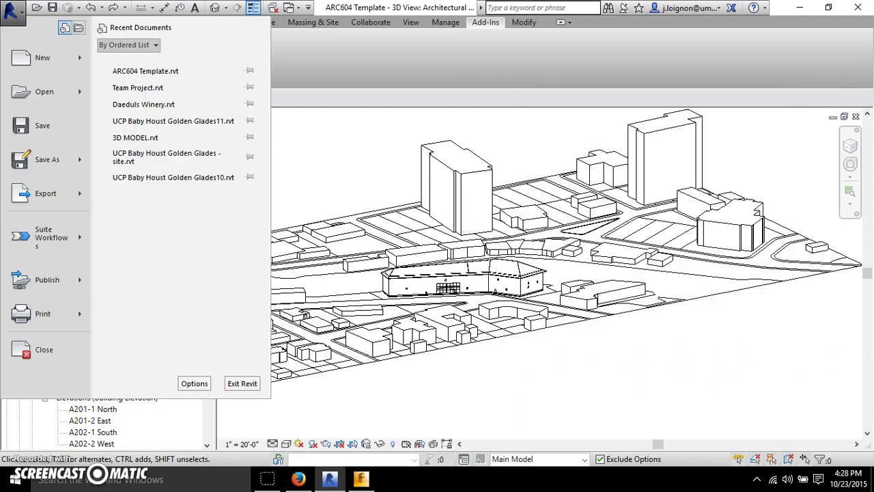
pyautogui.click(322, 140)
pyautogui.click(13, 9)
pyautogui.click(47, 193)
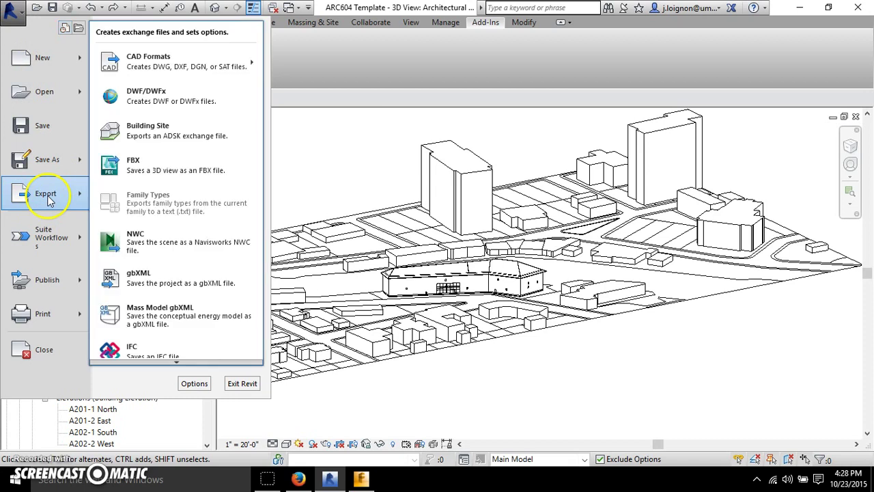
pyautogui.click(193, 175)
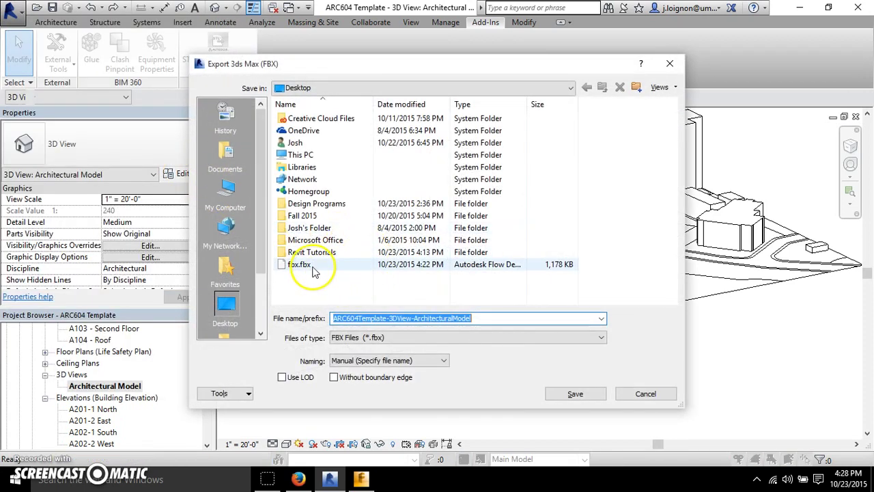
# Step: Review the FBX Files of type and Naming options, keep manual naming, and cancel the export
pyautogui.click(403, 336)
pyautogui.click(481, 369)
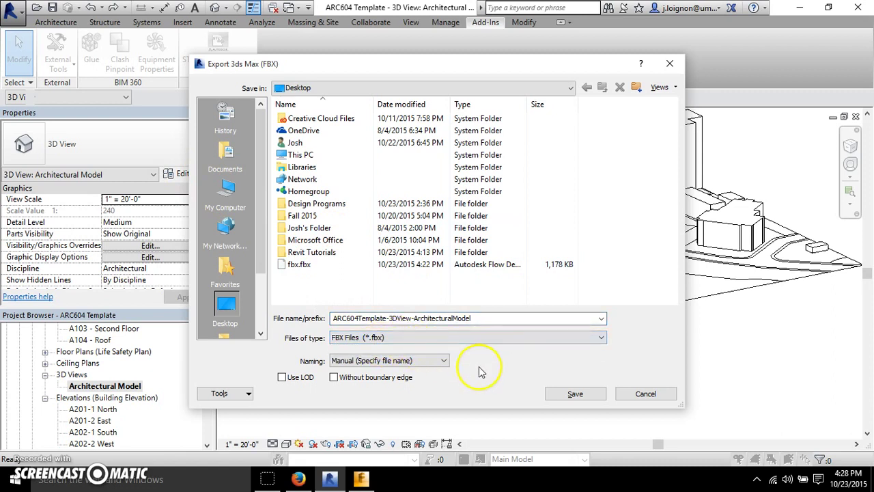
pyautogui.click(388, 360)
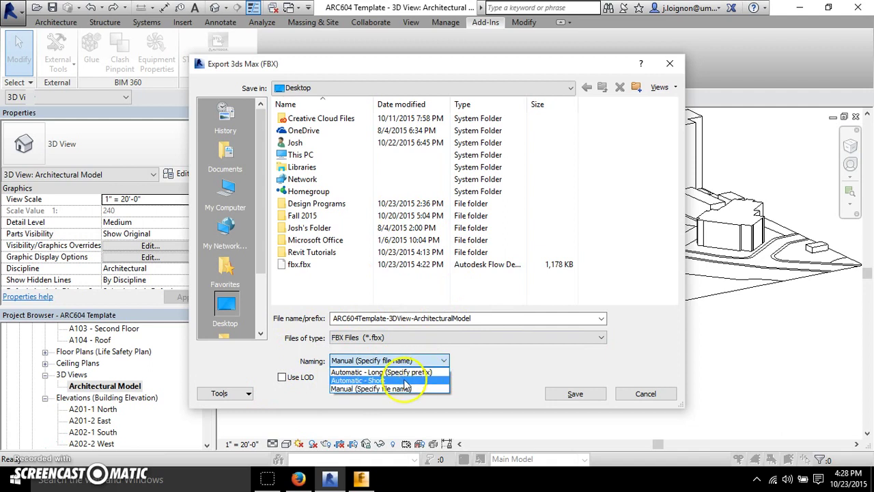
pyautogui.click(485, 359)
pyautogui.moveTo(509, 74); pyautogui.dragTo(326, 73)
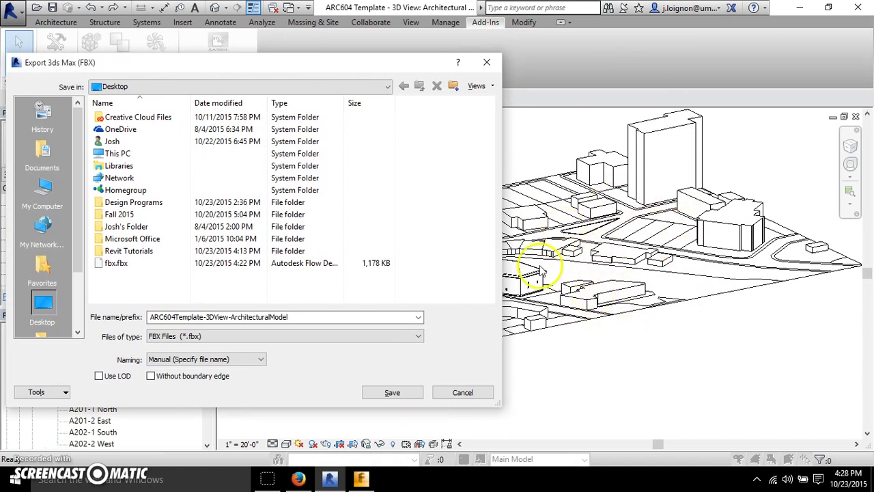
pyautogui.moveTo(312, 60); pyautogui.dragTo(529, 51)
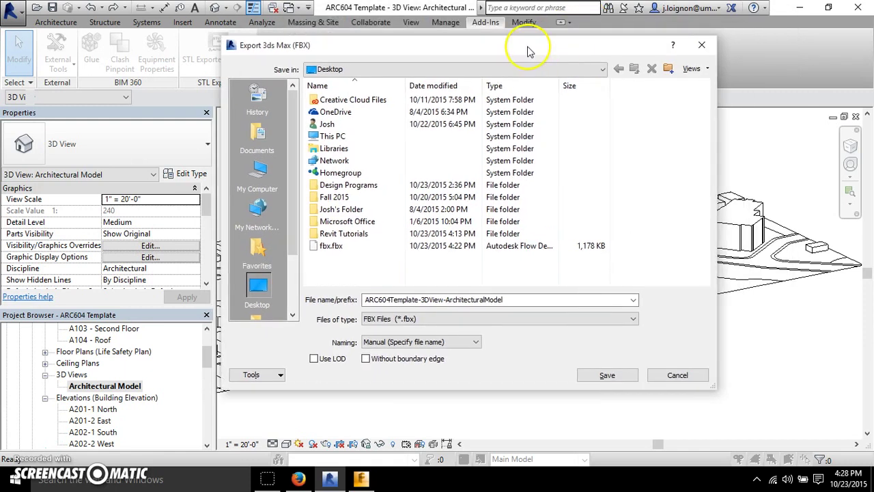
pyautogui.click(671, 375)
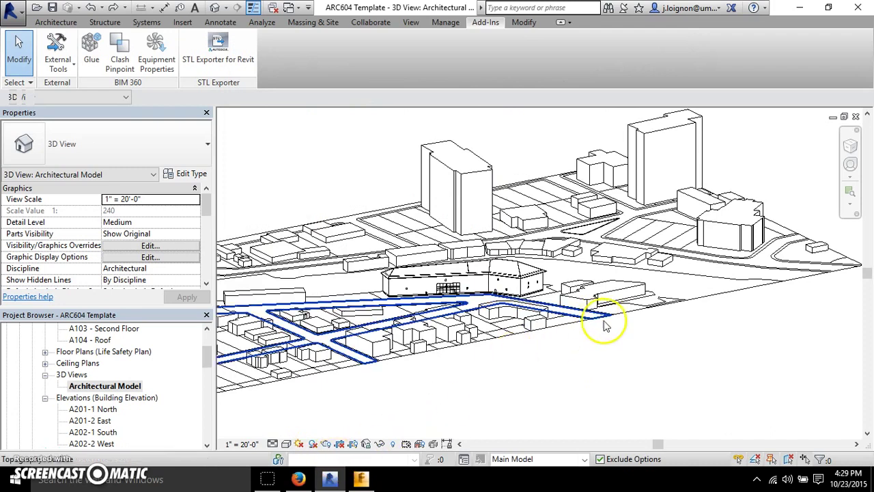
# Step: Zoom into the central building and select its Basic Roof, Wood Rafter 8" - Asphalt Shingle
pyautogui.scroll(3, 611, 322)
pyautogui.scroll(2, 476, 280)
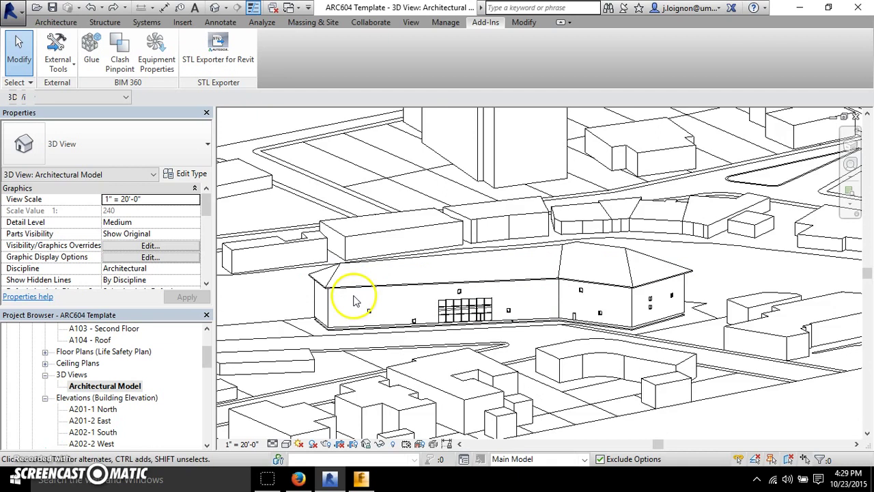
pyautogui.scroll(-2, 351, 300)
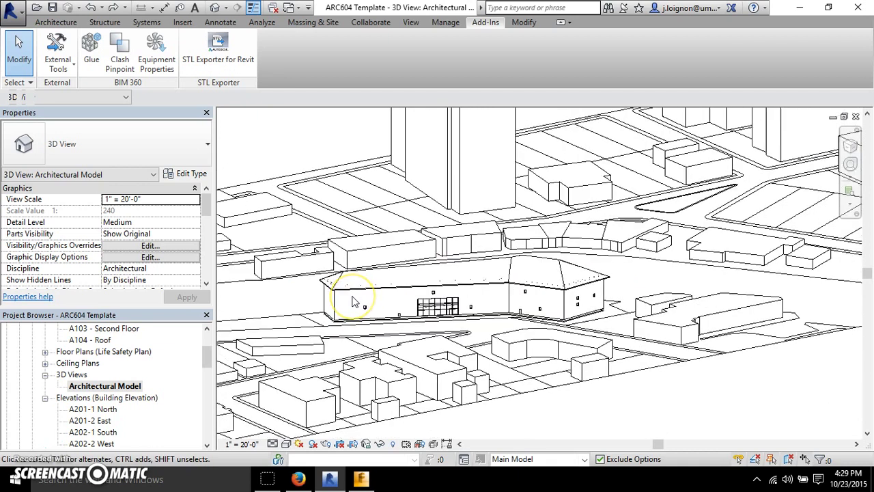
pyautogui.click(444, 303)
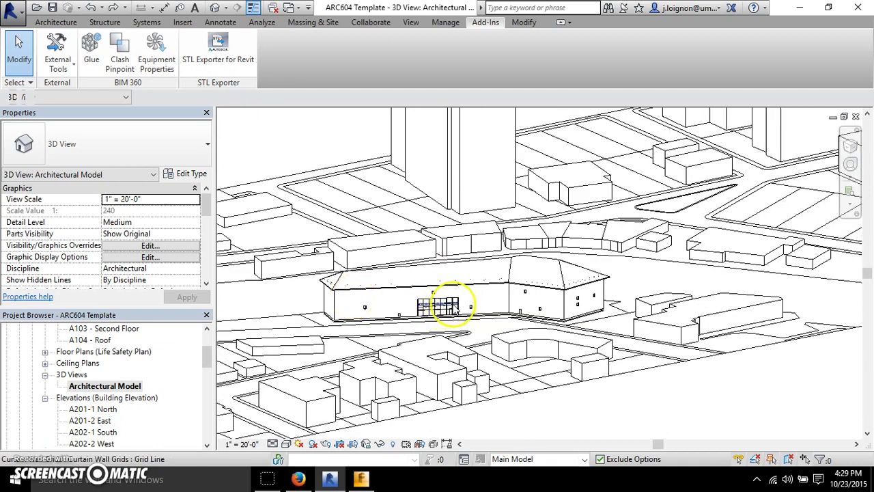
pyautogui.click(380, 283)
pyautogui.scroll(2, 380, 284)
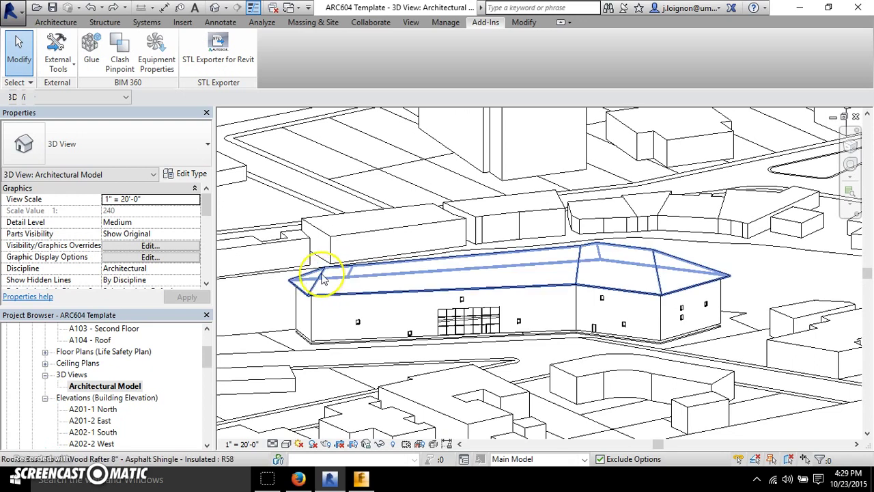
pyautogui.click(363, 279)
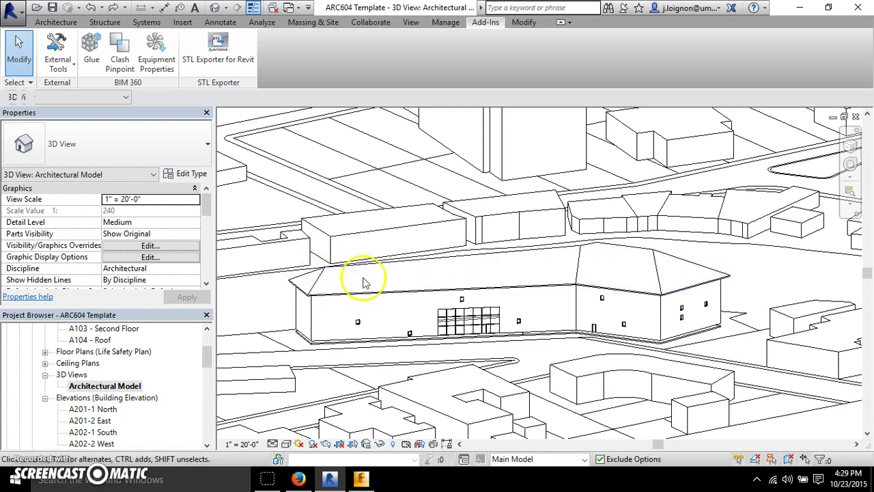
pyautogui.click(459, 327)
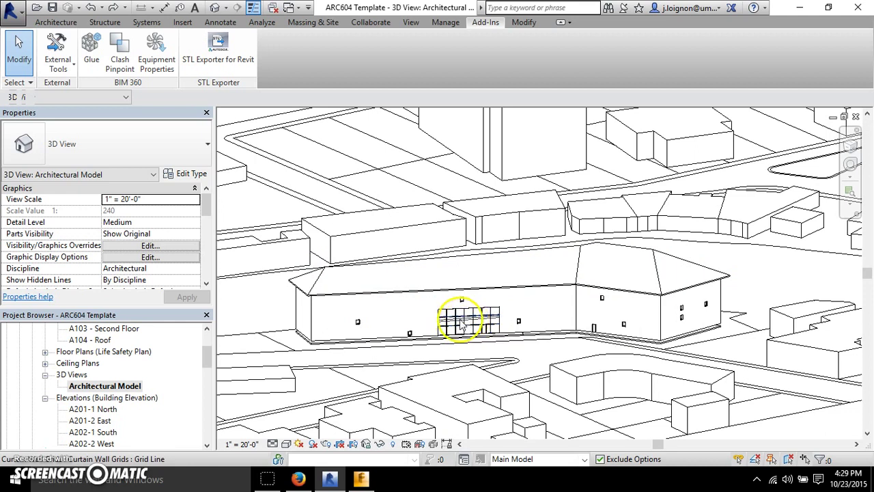
pyautogui.scroll(2, 463, 325)
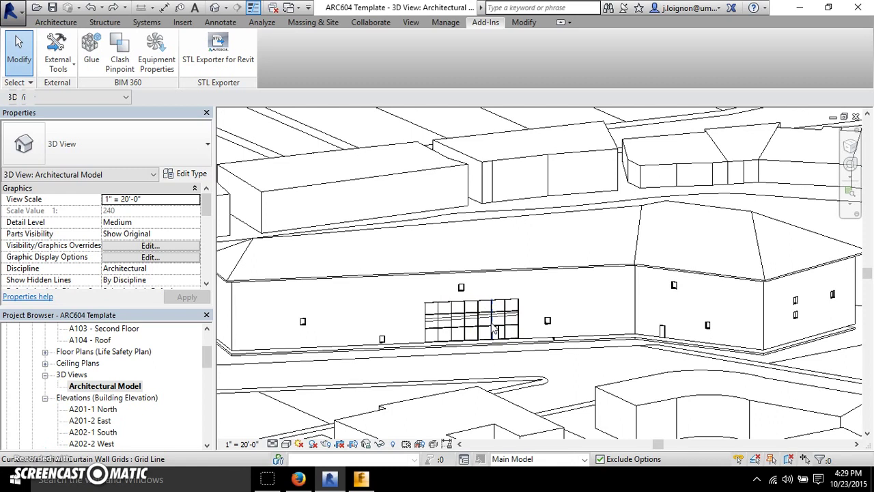
pyautogui.scroll(-2, 565, 311)
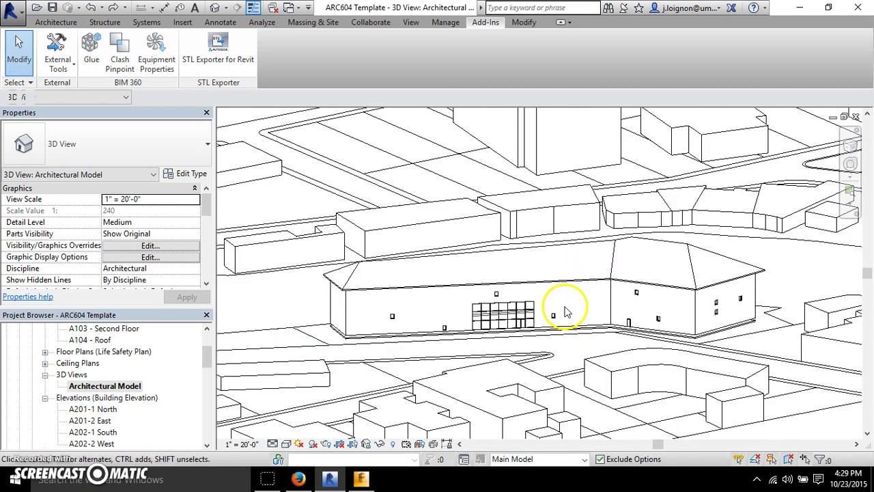
pyautogui.click(689, 264)
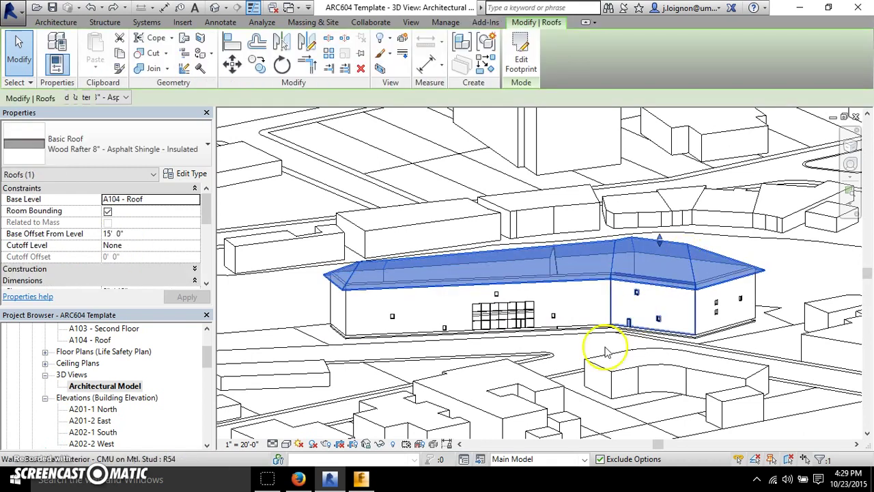
# Step: Temporarily hide the selected roof with Hide Element and zoom in on the storefront
pyautogui.click(380, 446)
pyautogui.click(410, 412)
pyautogui.scroll(3, 471, 338)
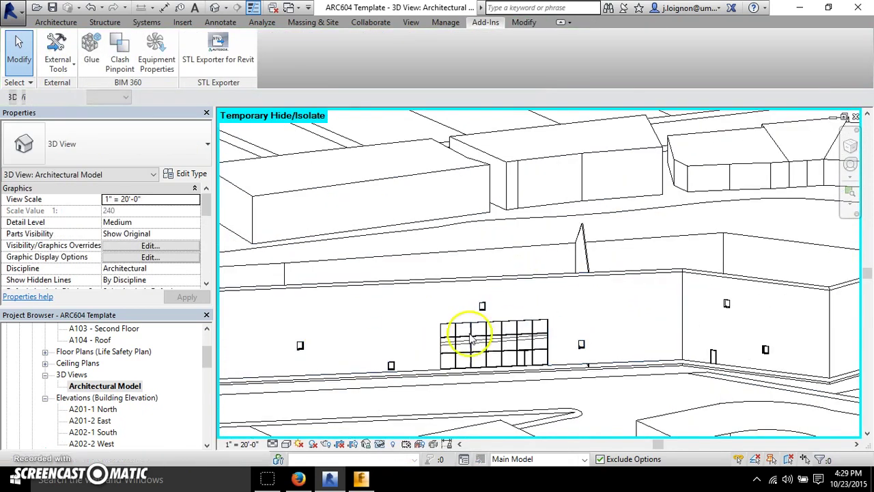
pyautogui.scroll(3, 471, 338)
pyautogui.scroll(1, 413, 345)
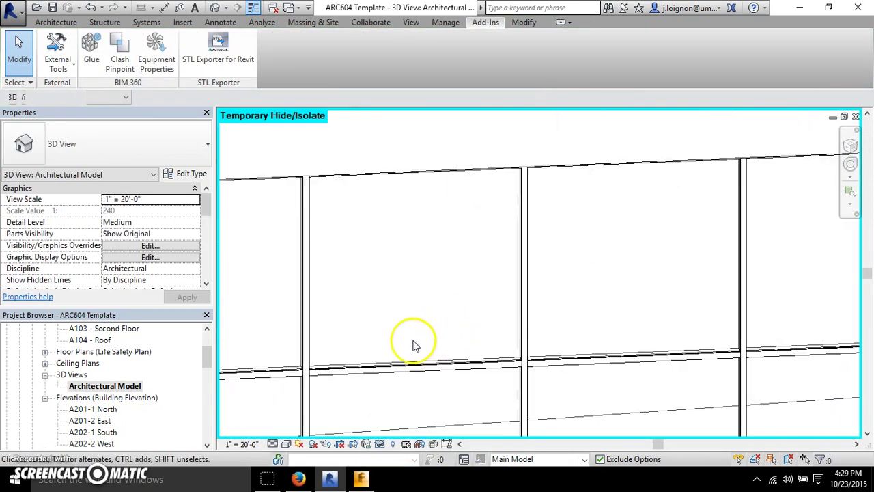
pyautogui.scroll(1, 293, 383)
pyautogui.scroll(-5, 482, 267)
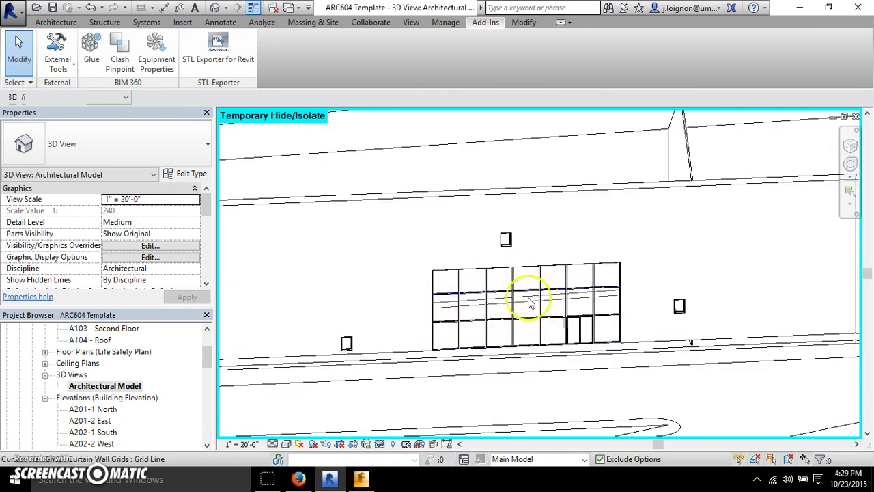
pyautogui.scroll(-2, 498, 313)
pyautogui.scroll(5, 498, 314)
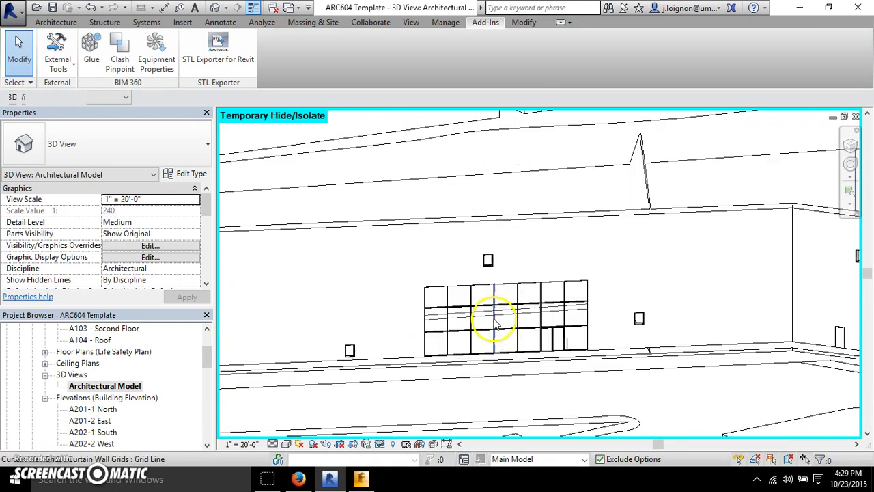
pyautogui.scroll(3, 453, 359)
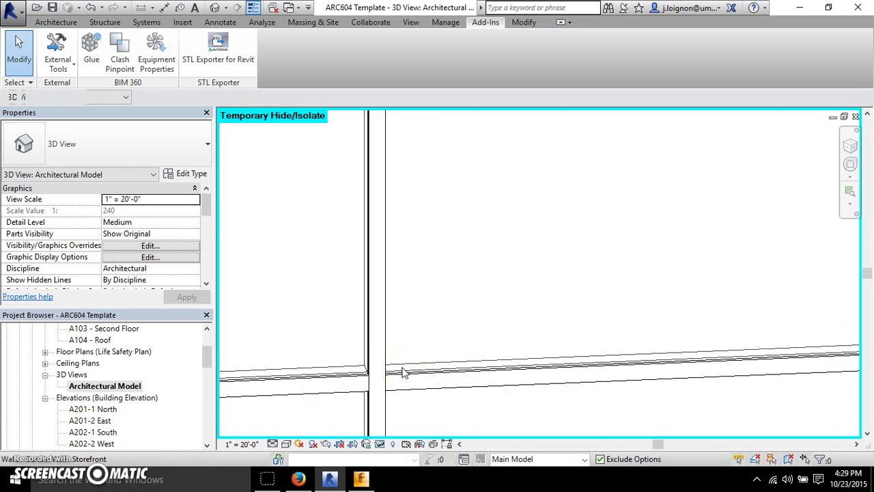
# Step: Select four glazed storefront curtain panels and temporarily hide them with Hide Element
pyautogui.click(367, 379)
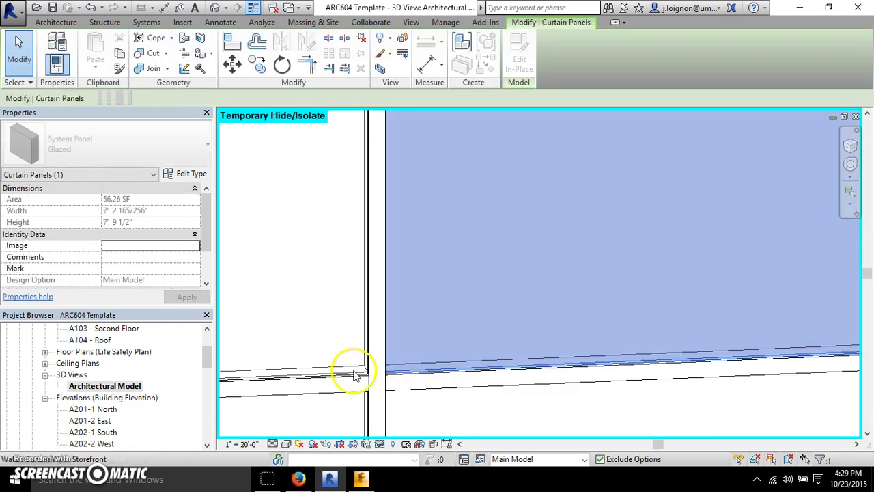
pyautogui.keyDown('ctrl'); pyautogui.click(354, 372); pyautogui.keyUp('ctrl')
pyautogui.scroll(-4, 462, 296)
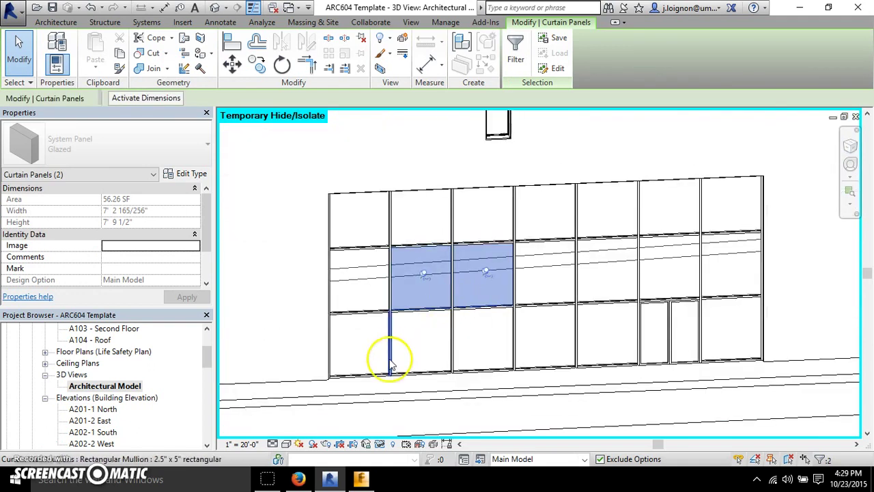
pyautogui.scroll(3, 390, 362)
pyautogui.scroll(2, 401, 374)
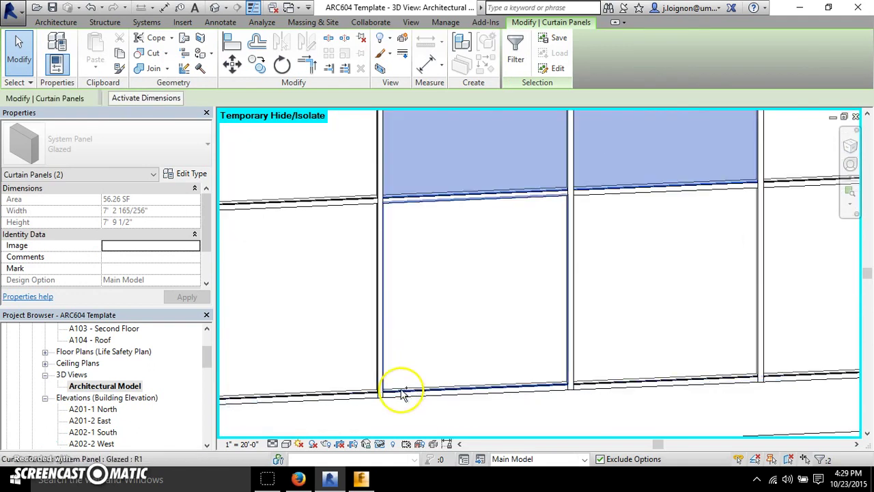
pyautogui.keyDown('ctrl'); pyautogui.click(402, 390); pyautogui.keyUp('ctrl')
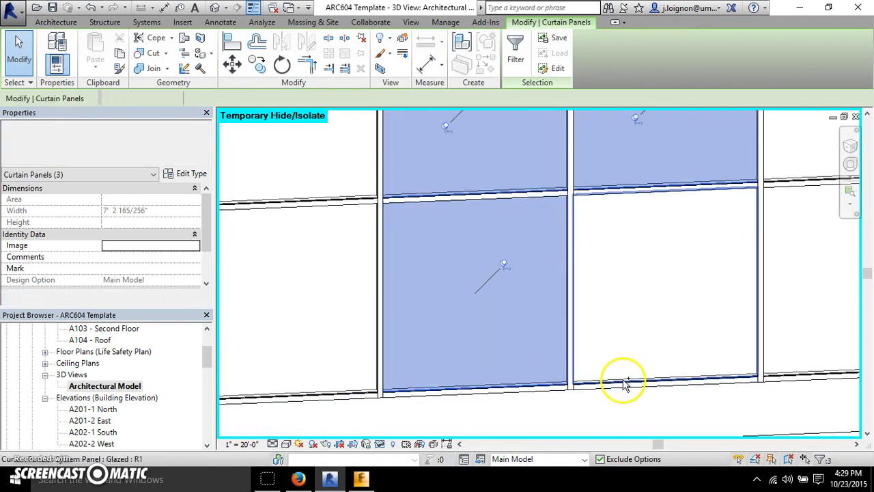
pyautogui.keyDown('ctrl'); pyautogui.click(624, 383); pyautogui.keyUp('ctrl')
pyautogui.click(381, 451)
pyautogui.click(400, 412)
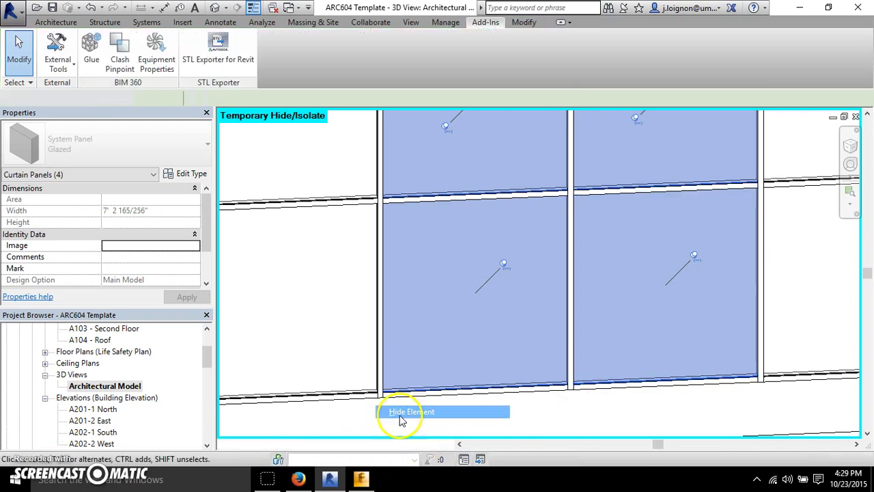
pyautogui.scroll(-5, 519, 328)
# Step: Orbit the Revit 3D view around the opened-up central building to a front view
pyautogui.keyDown('shift'); pyautogui.moveTo(533, 315); pyautogui.dragTo(760, 276, button='middle'); pyautogui.keyUp('shift')
pyautogui.keyDown('shift'); pyautogui.moveTo(777, 232); pyautogui.dragTo(608, 303, button='middle'); pyautogui.keyUp('shift')
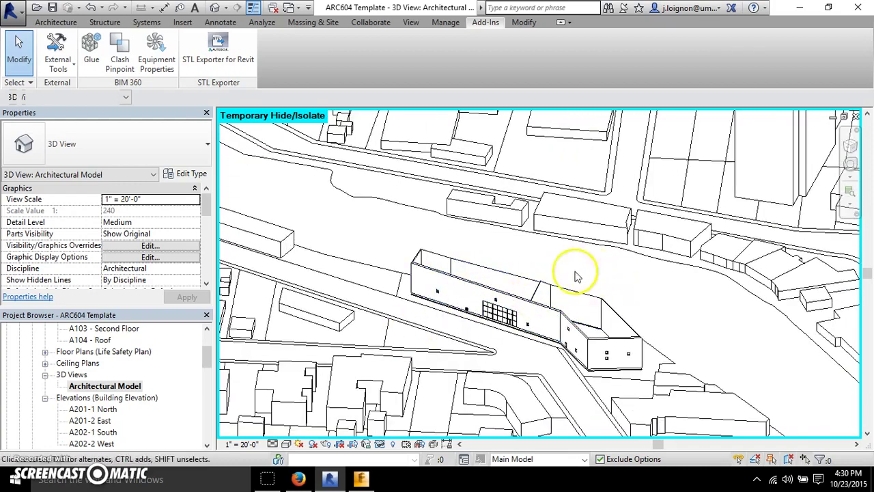
pyautogui.keyDown('shift'); pyautogui.moveTo(577, 275); pyautogui.dragTo(497, 401, button='middle'); pyautogui.keyUp('shift')
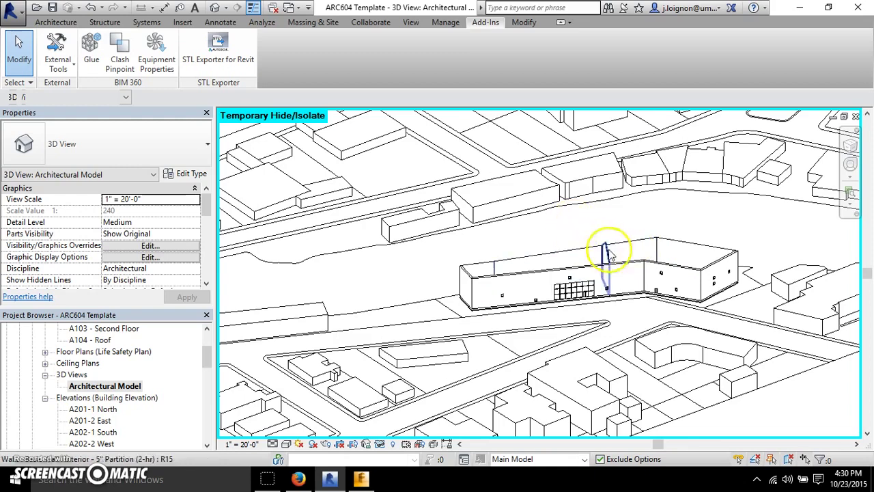
pyautogui.keyDown('shift'); pyautogui.moveTo(624, 264); pyautogui.dragTo(361, 420, button='middle'); pyautogui.keyUp('shift')
# Step: Reset Temporary Hide/Isolate to restore the roof and panels, then minimize Revit
pyautogui.click(382, 445)
pyautogui.click(399, 428)
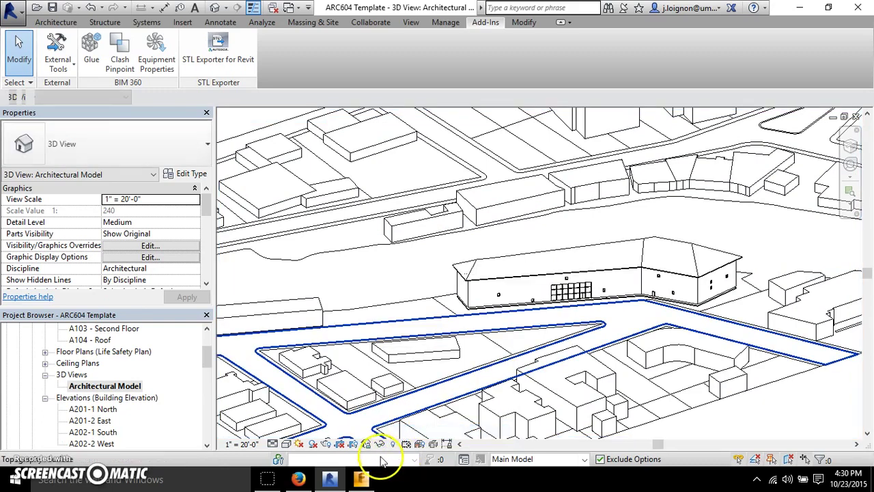
pyautogui.click(331, 478)
pyautogui.click(362, 478)
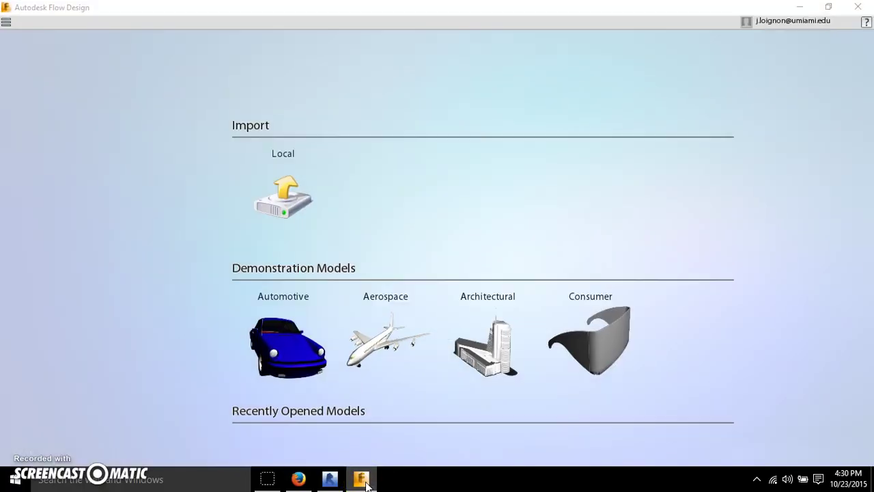
# Step: Bring Flow Design forward and import stl.stl from the Desktop into the wind tunnel
pyautogui.click(365, 481)
pyautogui.click(366, 482)
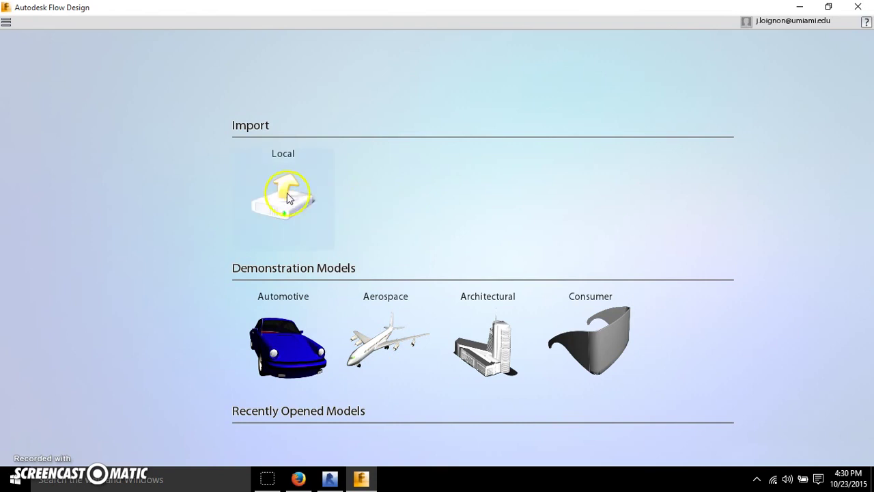
pyautogui.click(286, 196)
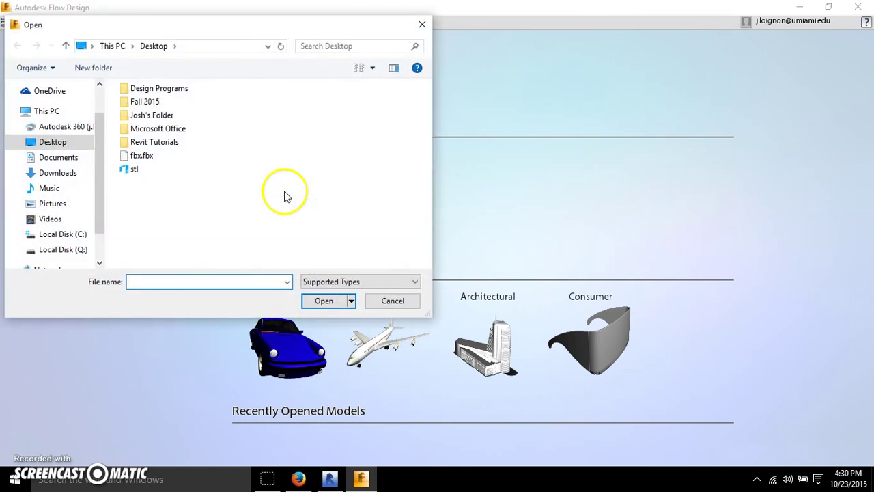
pyautogui.doubleClick(135, 169)
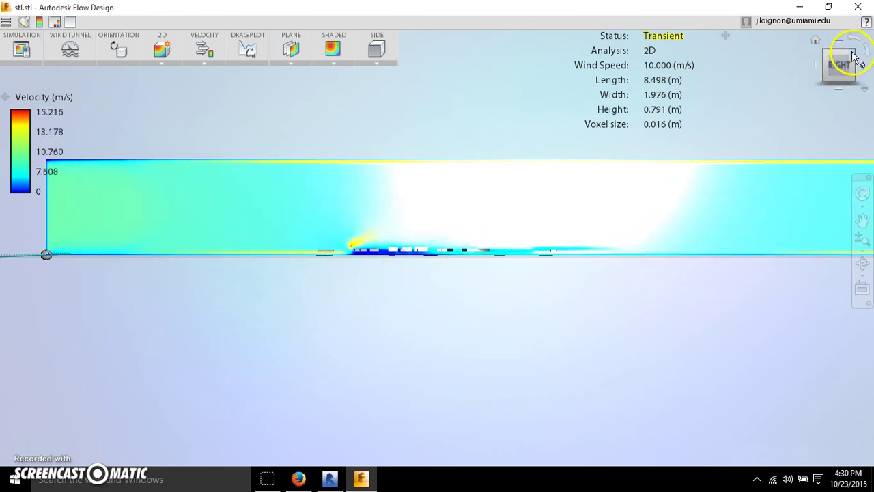
# Step: Orbit to a left-front downward view, zoom in on the buildings, then return to Revit
pyautogui.moveTo(839, 64)
pyautogui.mouseDown()
pyautogui.moveTo(807, 76)
pyautogui.moveTo(805, 88)
pyautogui.moveTo(852, 84)
pyautogui.mouseUp()
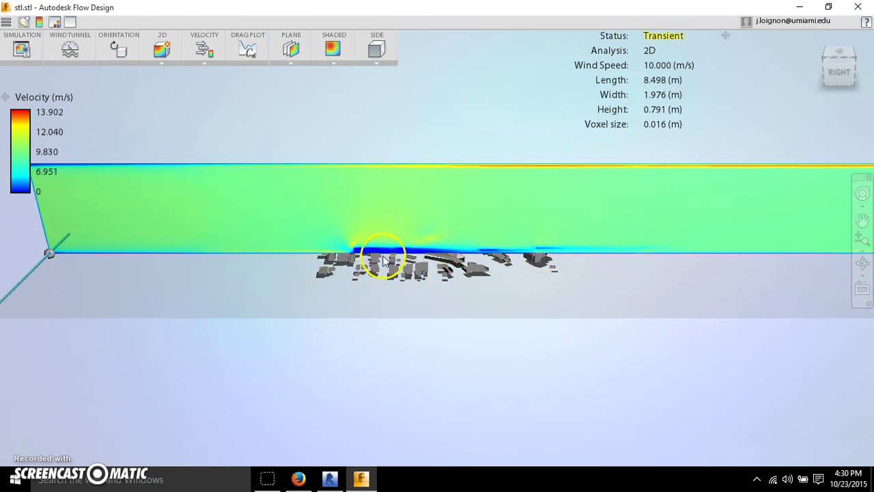
pyautogui.moveTo(384, 260); pyautogui.dragTo(316, 130)
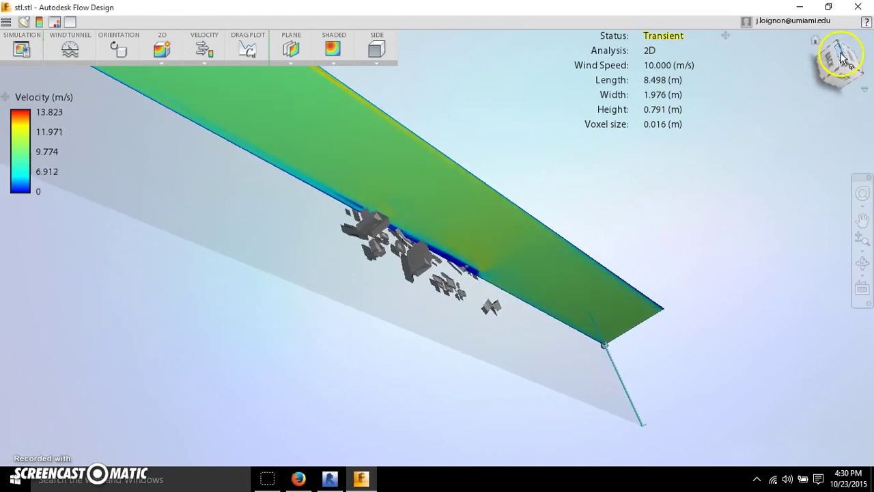
pyautogui.moveTo(861, 80)
pyautogui.mouseDown()
pyautogui.moveTo(698, 78)
pyautogui.moveTo(605, 59)
pyautogui.moveTo(539, 67)
pyautogui.moveTo(523, 75)
pyautogui.moveTo(531, 82)
pyautogui.mouseUp()
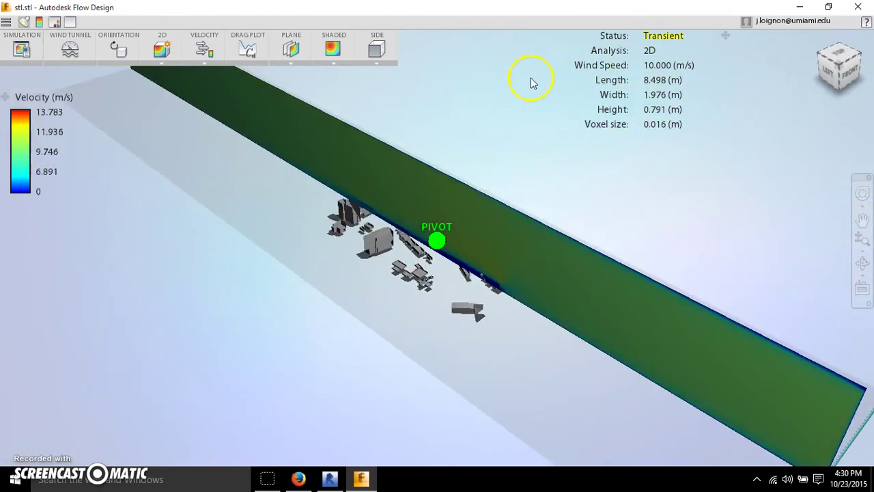
pyautogui.moveTo(404, 183); pyautogui.dragTo(394, 216)
pyautogui.scroll(5, 390, 219)
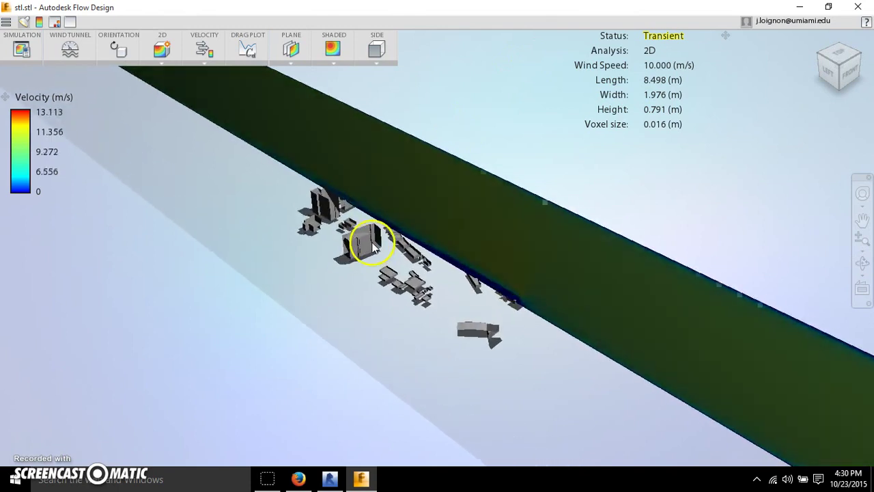
pyautogui.scroll(3, 372, 246)
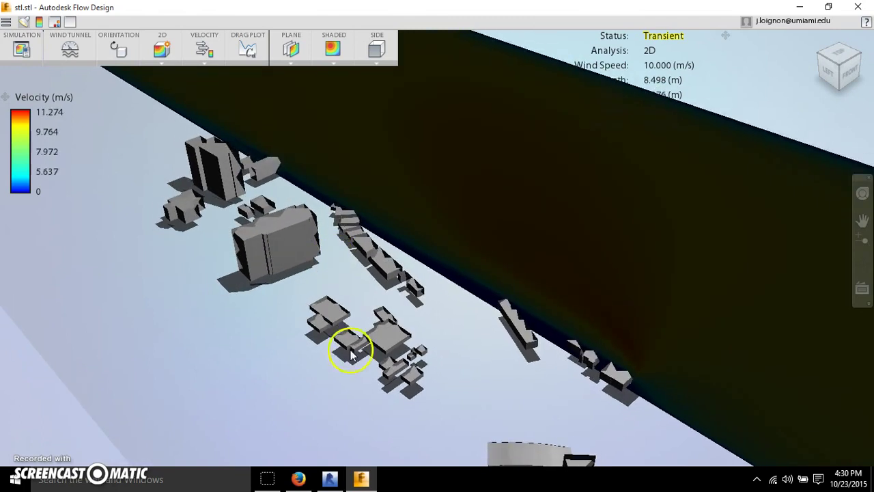
pyautogui.click(331, 478)
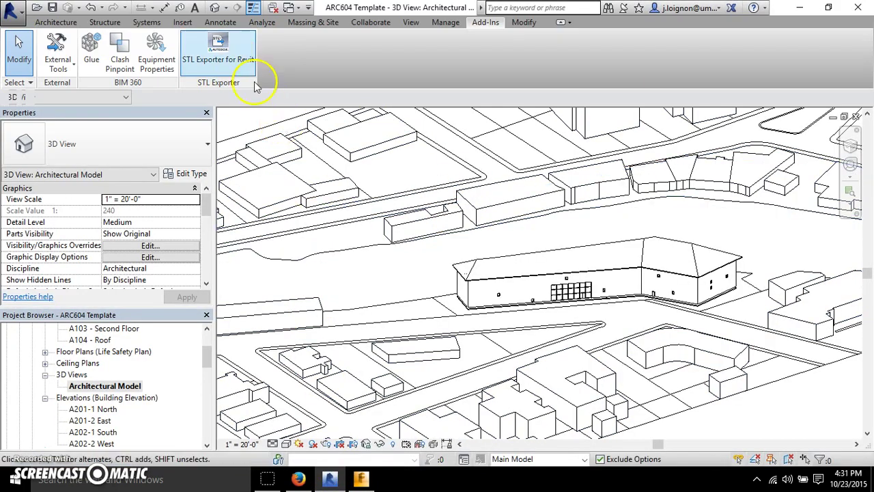
# Step: Review the STL Exporter's Categories with Topography expanded, cancel, and minimize Revit
pyautogui.click(234, 62)
pyautogui.click(381, 116)
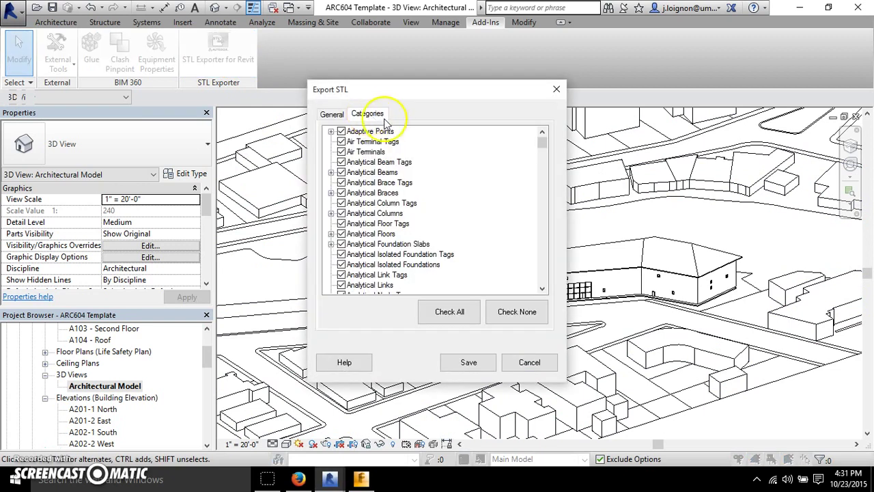
pyautogui.moveTo(542, 142); pyautogui.dragTo(526, 281)
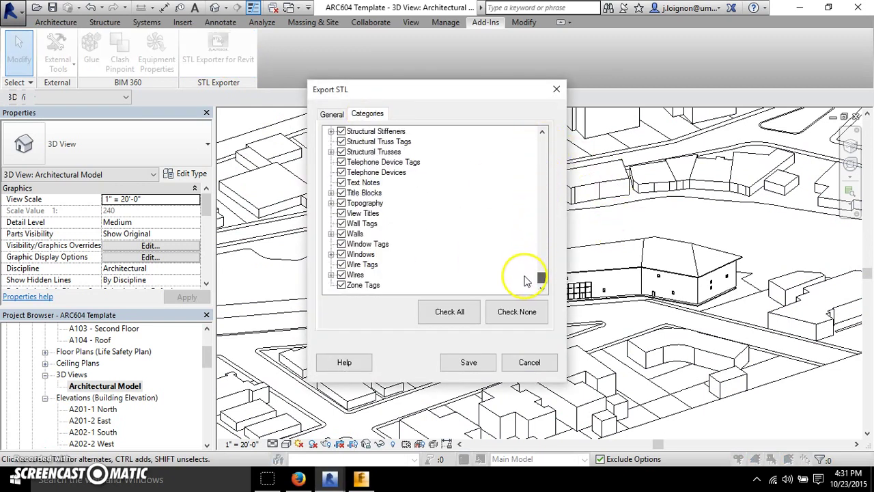
pyautogui.click(331, 204)
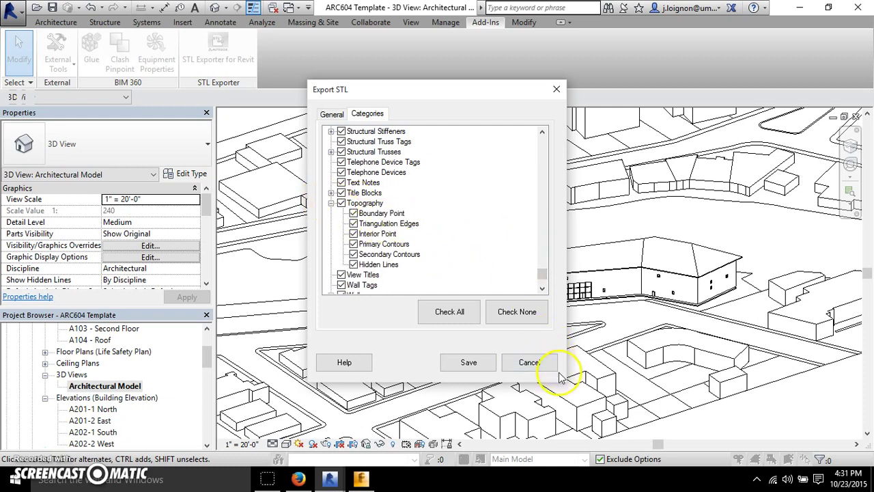
pyautogui.click(530, 363)
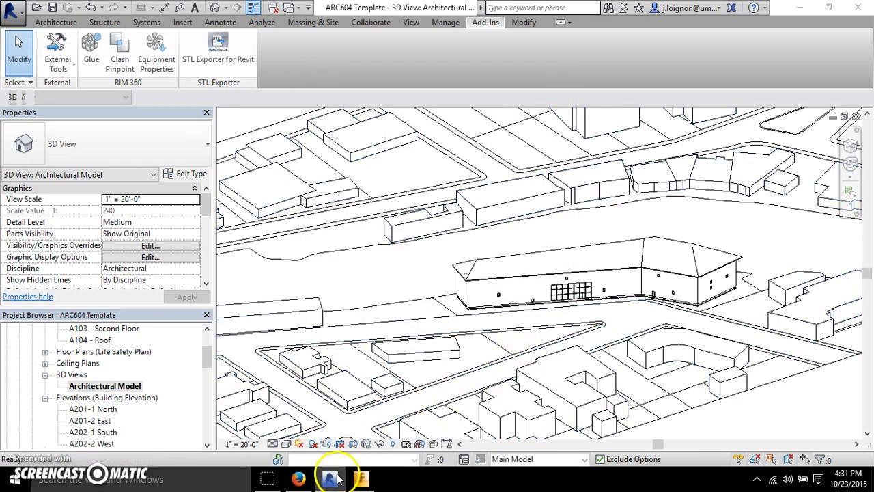
pyautogui.click(333, 478)
# Step: Orbit the wind tunnel to view the buildings and velocity plane from low and side angles
pyautogui.scroll(-5, 428, 307)
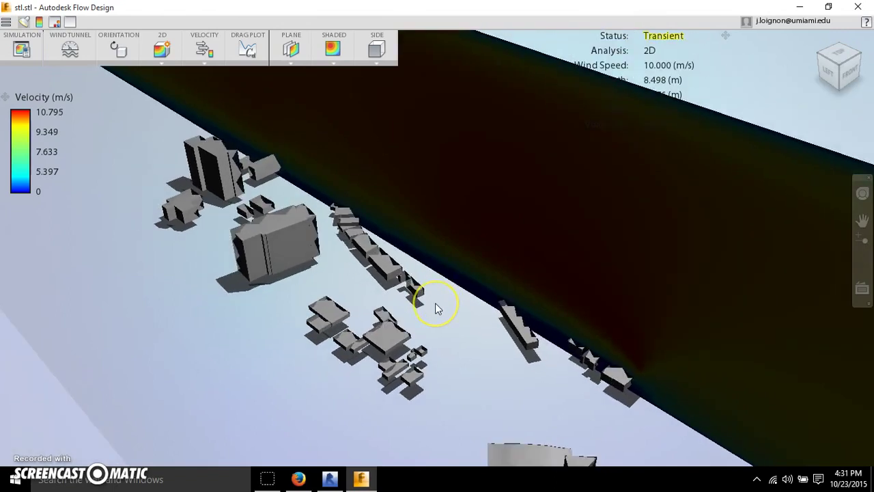
pyautogui.moveTo(424, 313); pyautogui.dragTo(525, 358)
pyautogui.moveTo(517, 321); pyautogui.dragTo(517, 357)
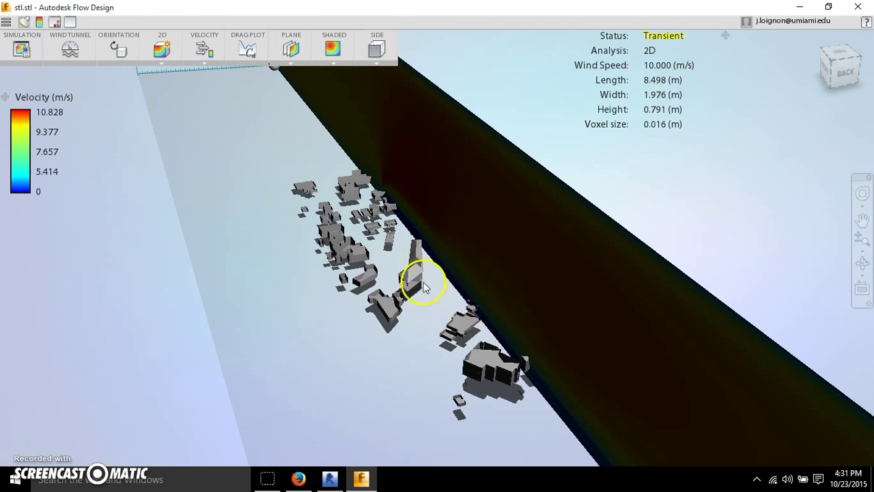
pyautogui.moveTo(380, 321); pyautogui.dragTo(441, 322)
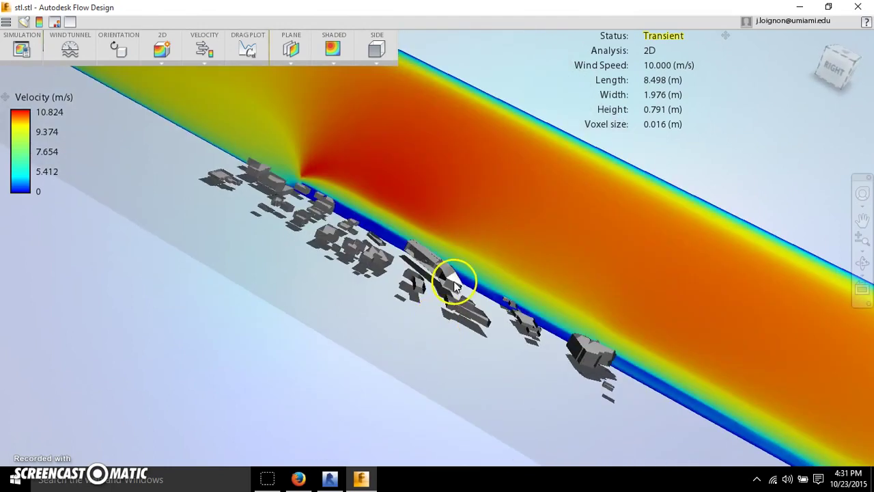
pyautogui.moveTo(463, 289); pyautogui.dragTo(437, 258)
# Step: Close Flow Design and relaunch it from the Design Programs desktop folder shortcut
pyautogui.click(869, 6)
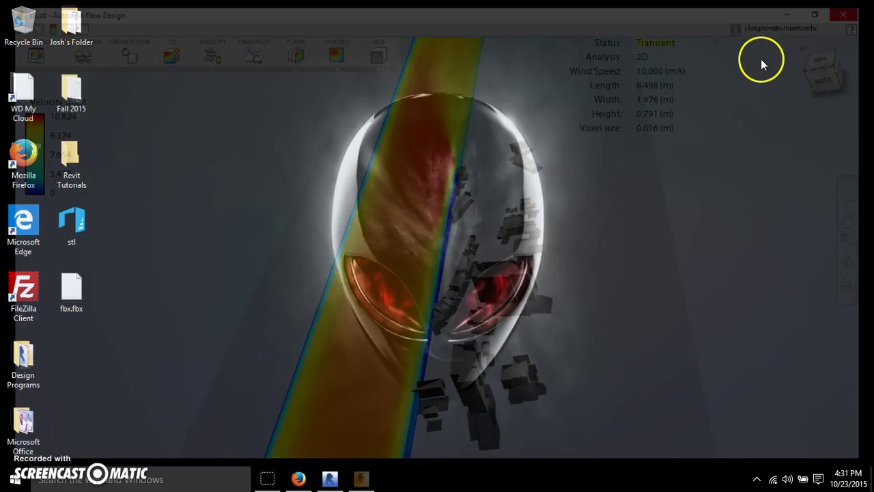
pyautogui.doubleClick(26, 364)
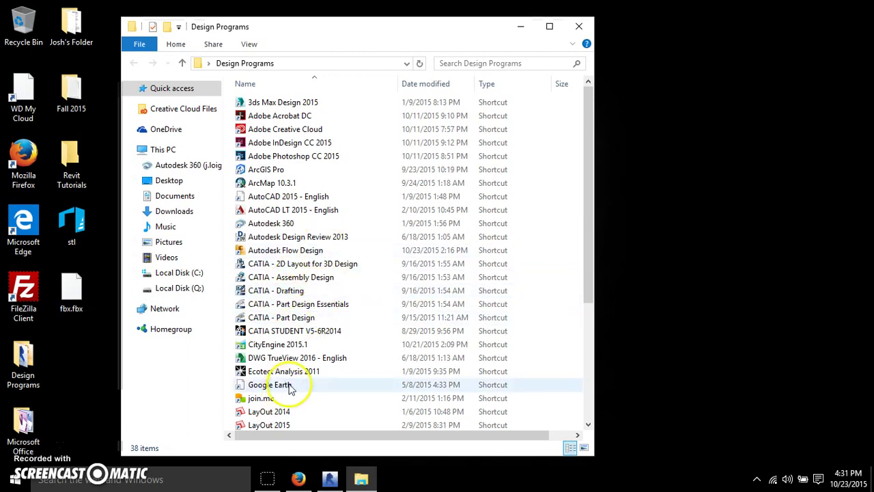
pyautogui.scroll(-5, 305, 381)
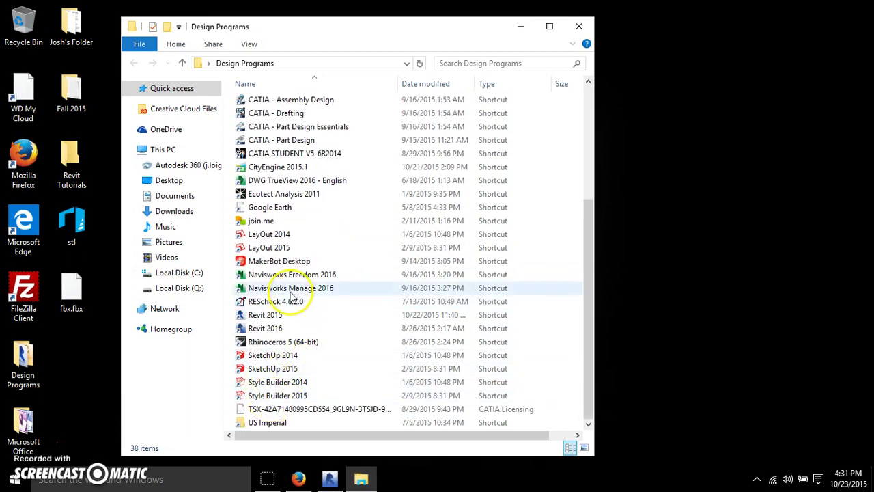
pyautogui.scroll(5, 299, 290)
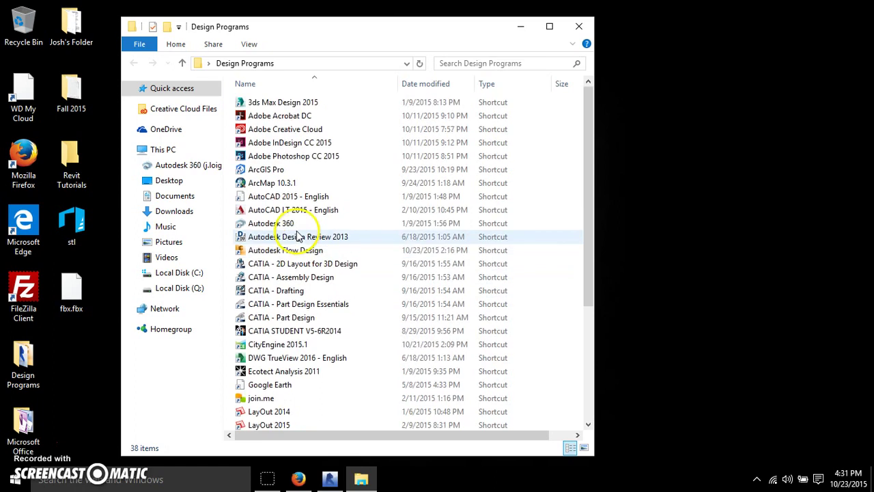
pyautogui.doubleClick(287, 250)
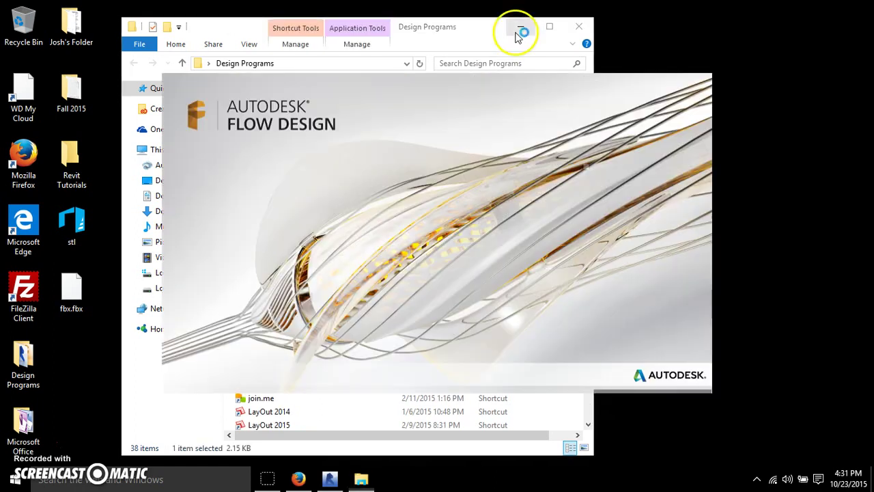
# Step: Close the File Explorer window while Flow Design loads its start page
pyautogui.click(579, 25)
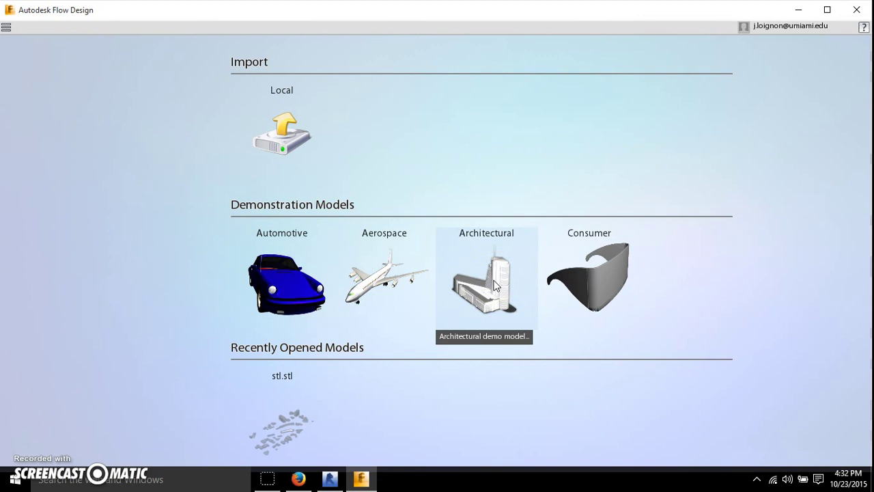
# Step: Import fbx.fbx from a local file into the 2D wind tunnel
pyautogui.click(347, 174)
pyautogui.click(279, 135)
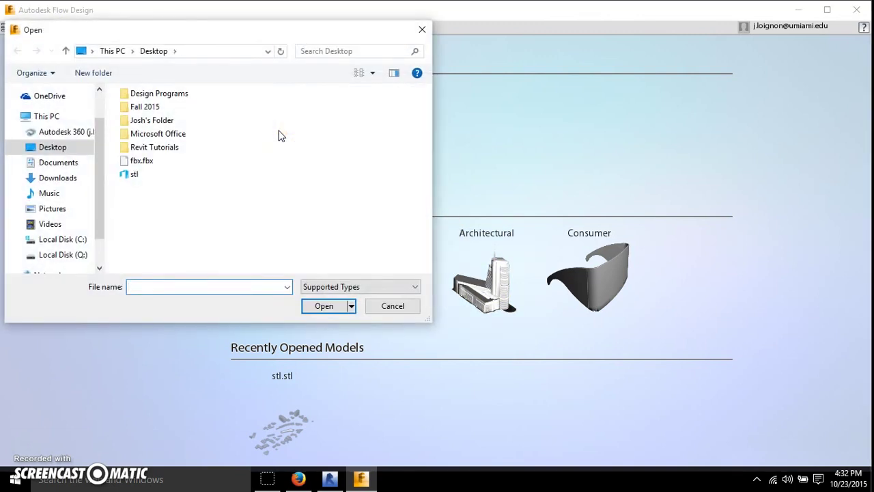
pyautogui.doubleClick(144, 162)
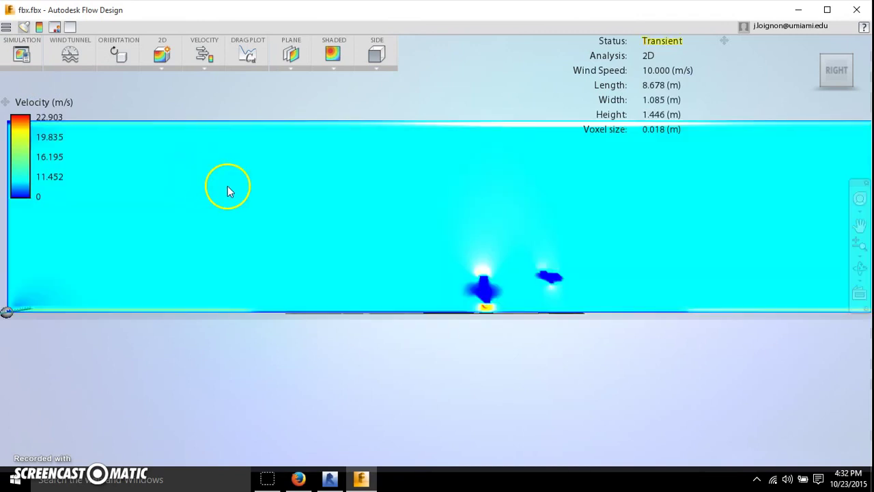
# Step: Examine the fbx model by orbiting, zooming, snapping to FRONT, and viewing from above
pyautogui.moveTo(228, 191); pyautogui.dragTo(401, 260)
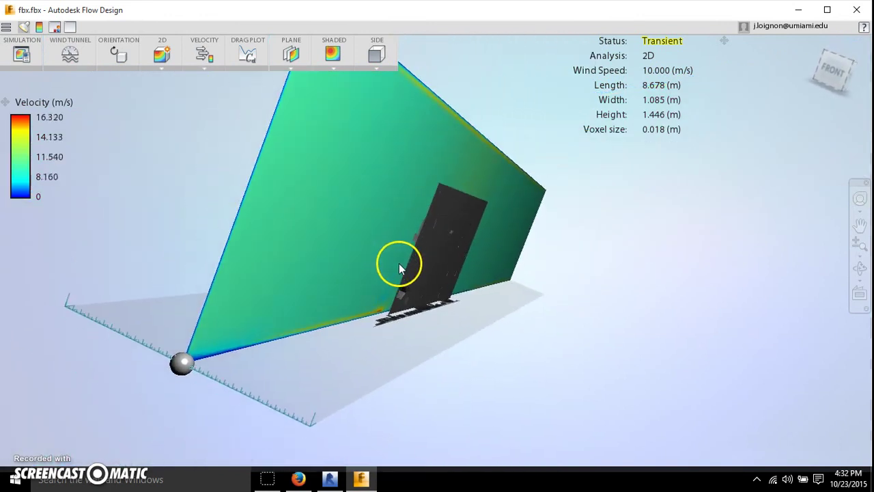
pyautogui.scroll(5, 400, 262)
pyautogui.moveTo(434, 217); pyautogui.dragTo(483, 158)
pyautogui.click(835, 83)
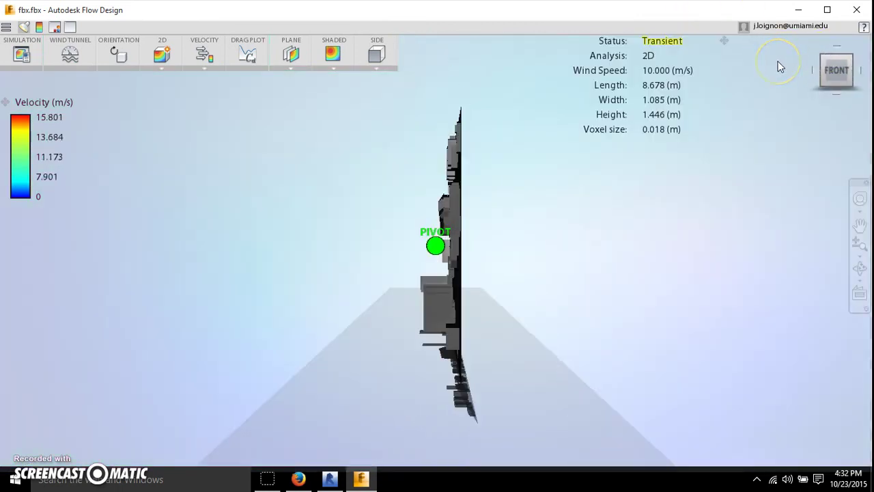
pyautogui.moveTo(773, 67); pyautogui.dragTo(329, 151)
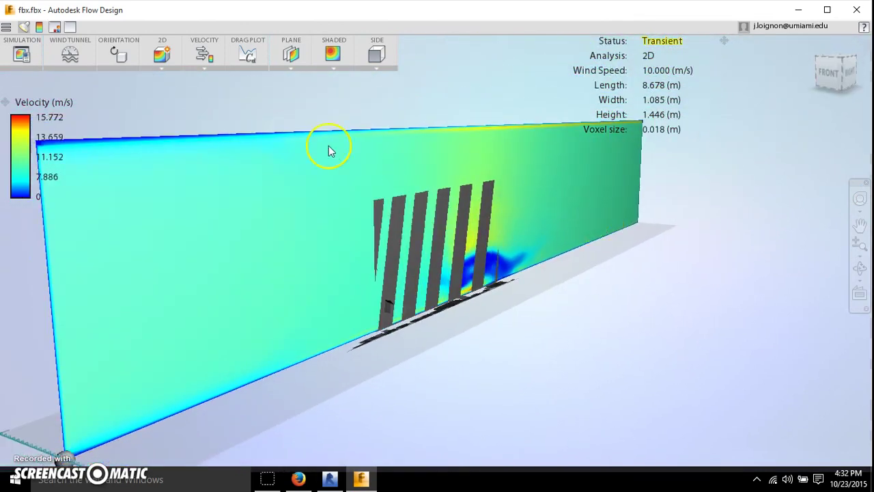
# Step: Set the model orientation to X Angle 90 with Y and Z at 0, and apply
pyautogui.click(118, 58)
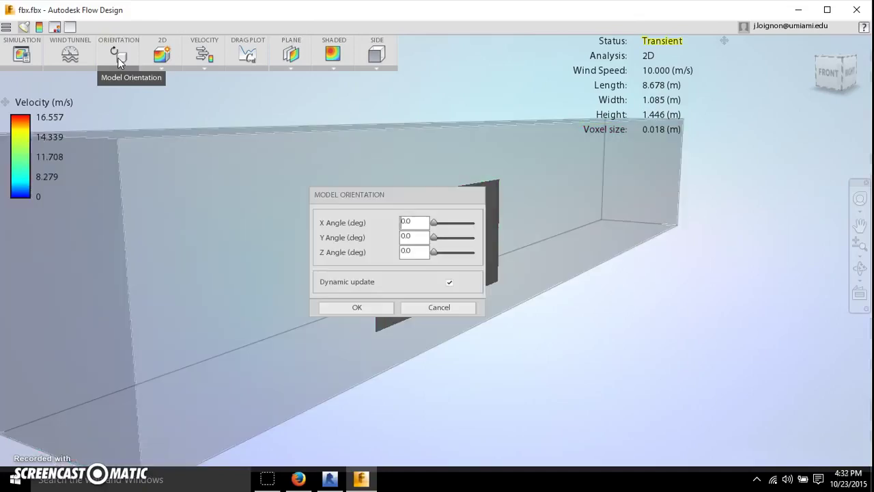
pyautogui.moveTo(387, 189); pyautogui.dragTo(514, 176)
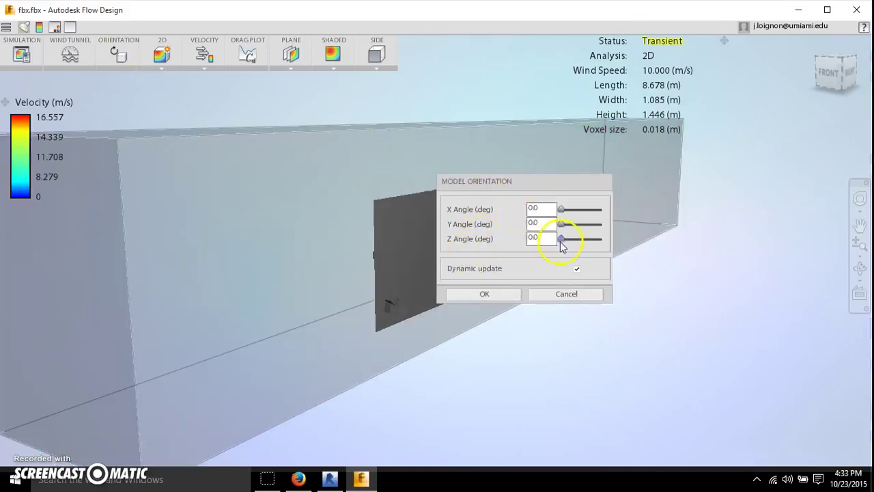
pyautogui.moveTo(560, 240); pyautogui.dragTo(546, 215)
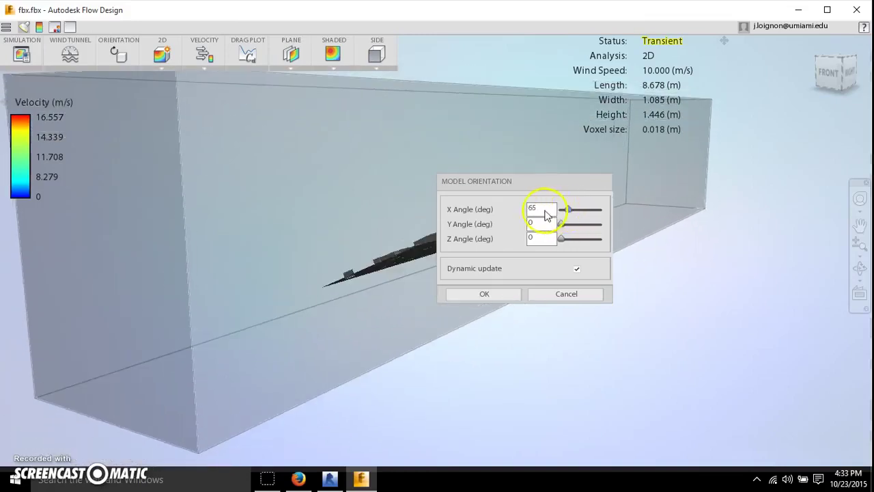
pyautogui.write('90')
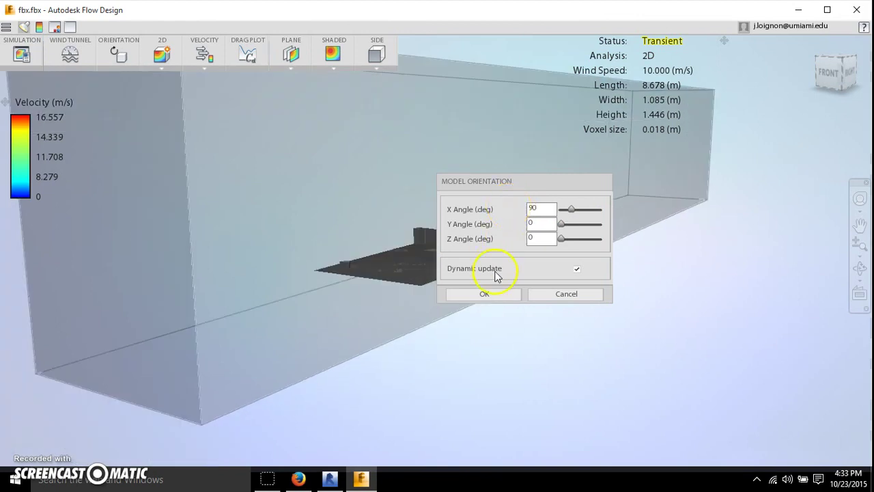
pyautogui.click(489, 295)
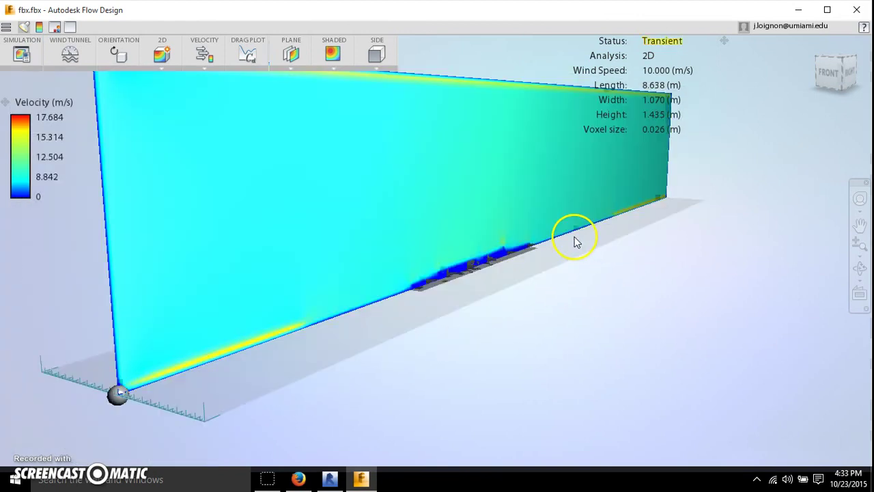
# Step: Orbit around the flattened site and slide the velocity plane along the tunnel across the model
pyautogui.moveTo(523, 263); pyautogui.dragTo(434, 287)
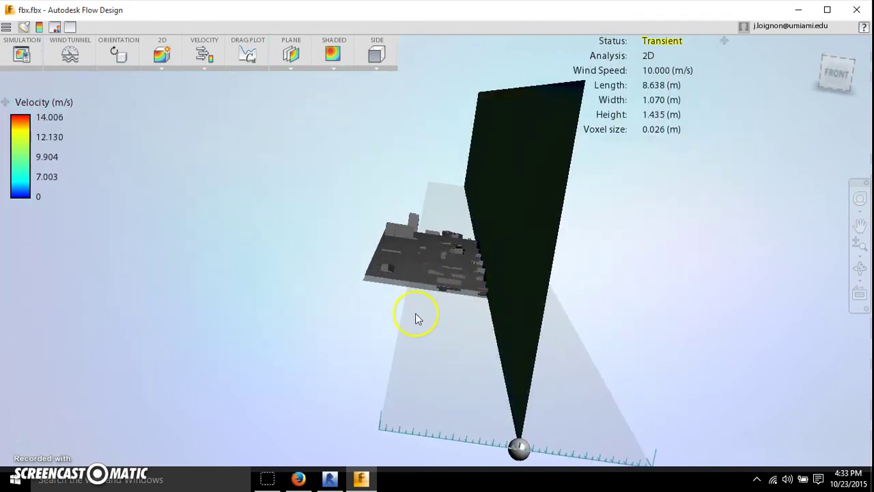
pyautogui.moveTo(518, 450); pyautogui.dragTo(307, 422)
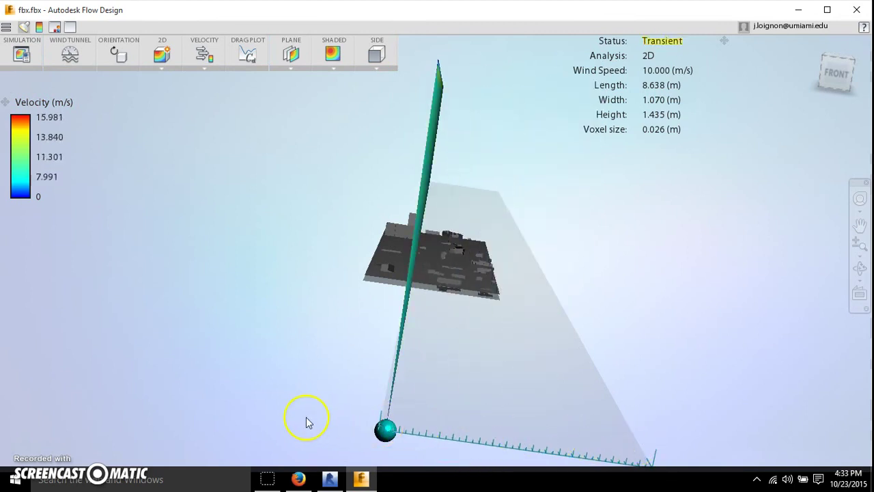
pyautogui.moveTo(414, 438); pyautogui.dragTo(482, 427)
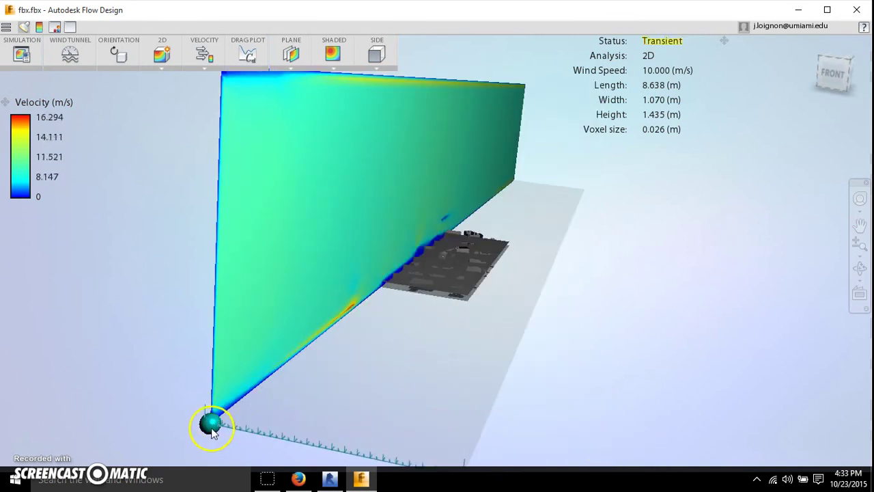
pyautogui.moveTo(212, 429); pyautogui.dragTo(240, 428)
pyautogui.scroll(-5, 423, 154)
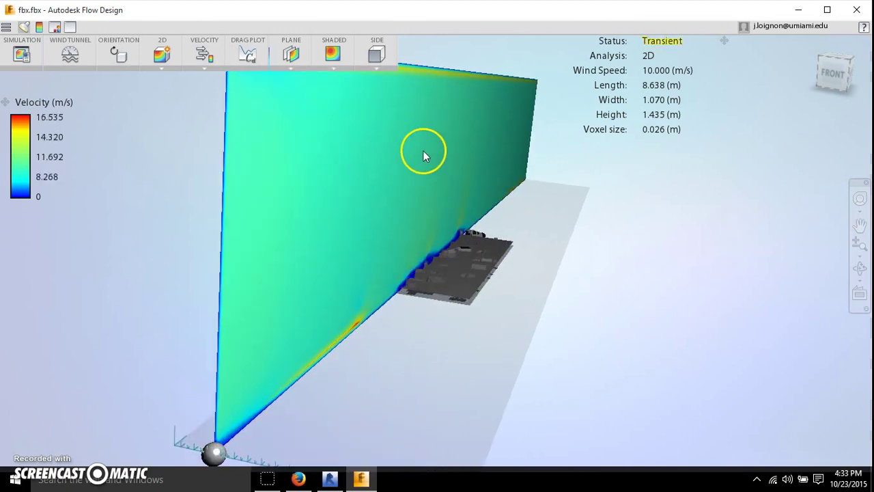
pyautogui.moveTo(306, 372); pyautogui.dragTo(362, 394)
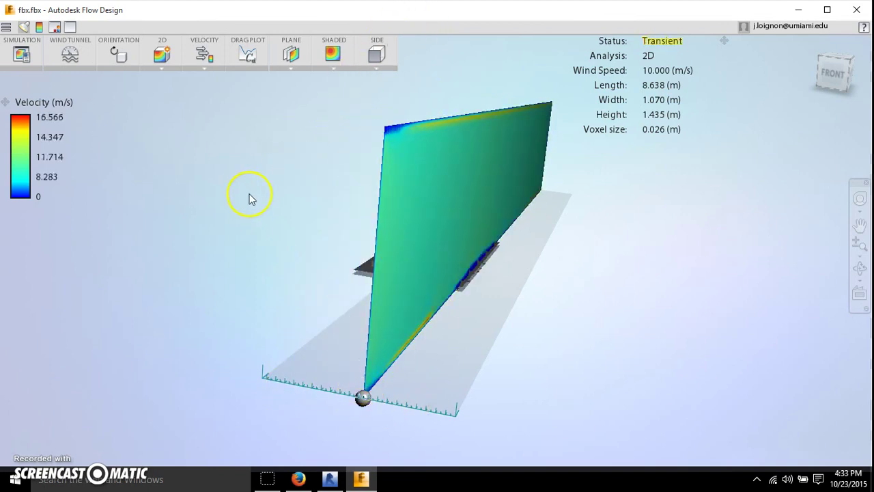
pyautogui.moveTo(344, 358); pyautogui.dragTo(389, 370)
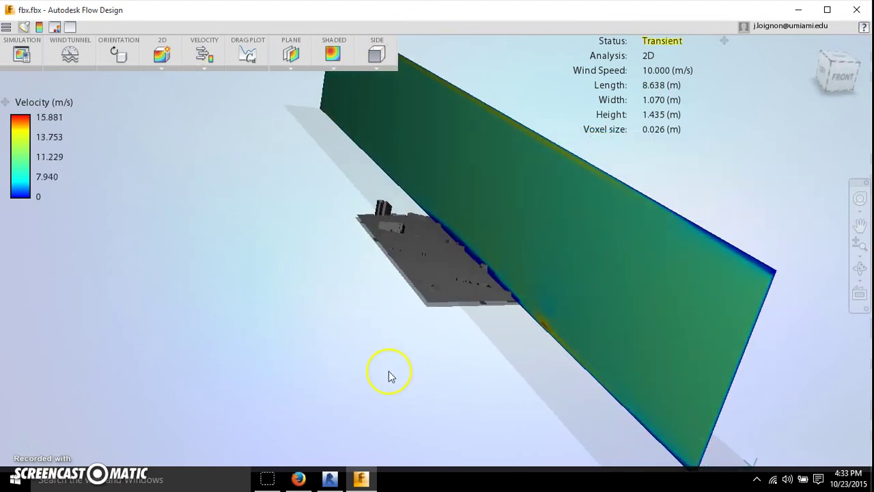
pyautogui.moveTo(482, 304); pyautogui.dragTo(436, 276)
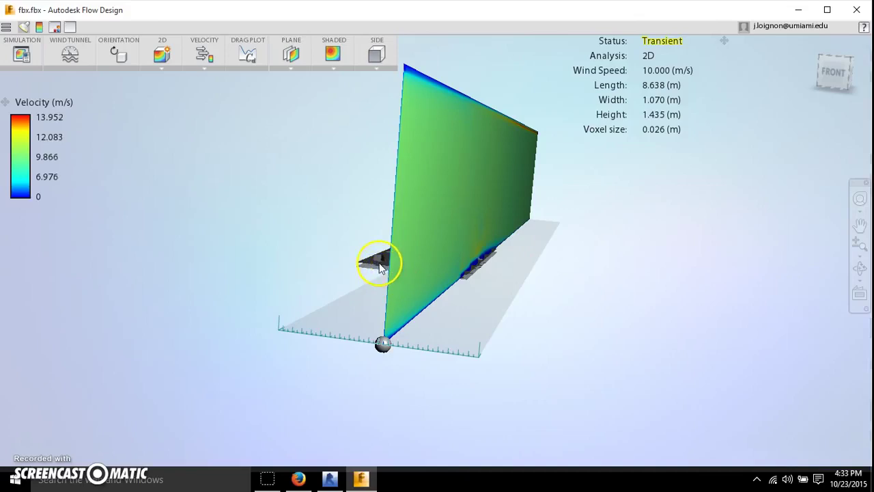
# Step: Set the model's X rotation angle to 0 in Model Orientation, then orbit to inspect the re-meshed site
pyautogui.click(111, 53)
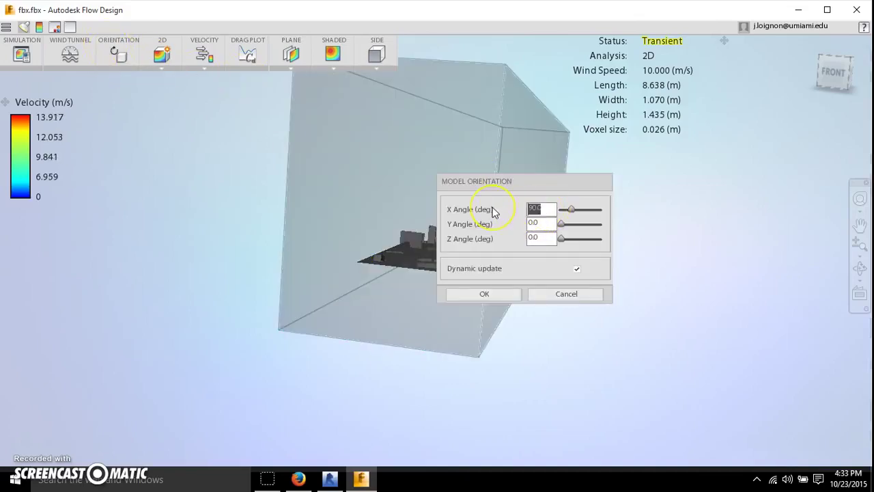
pyautogui.write('0')
pyautogui.click(488, 295)
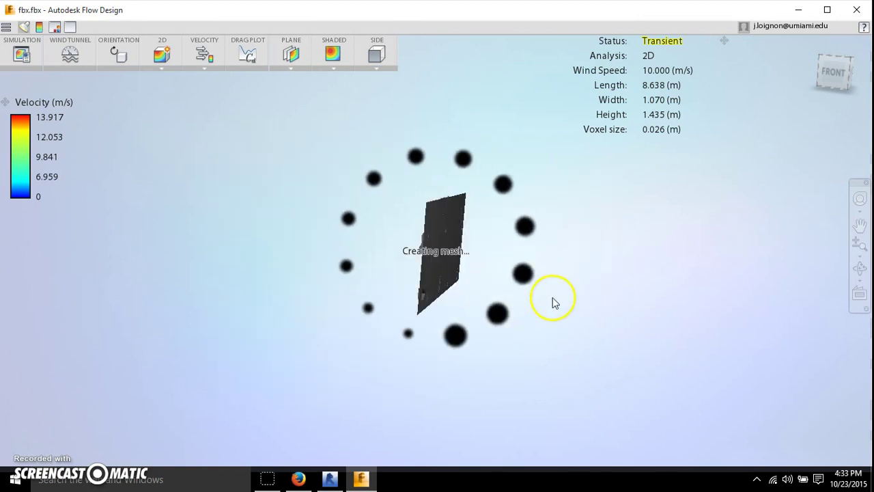
pyautogui.moveTo(471, 301); pyautogui.dragTo(474, 294)
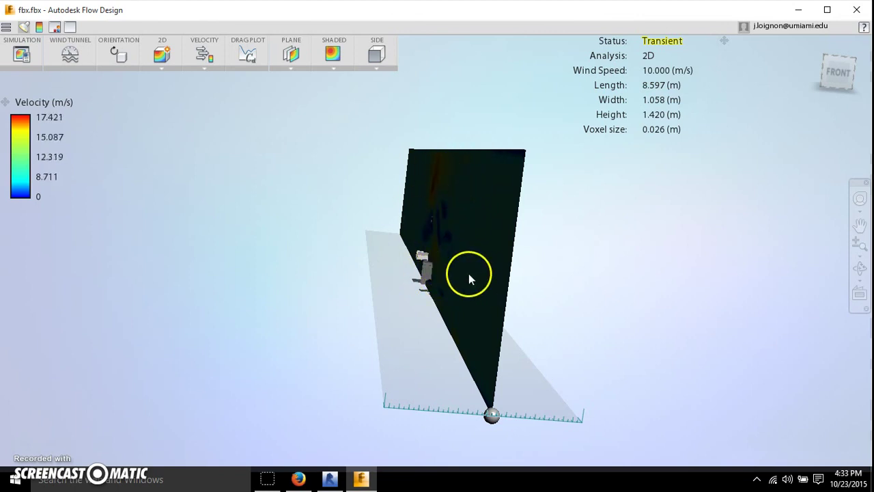
pyautogui.moveTo(469, 275); pyautogui.dragTo(460, 242)
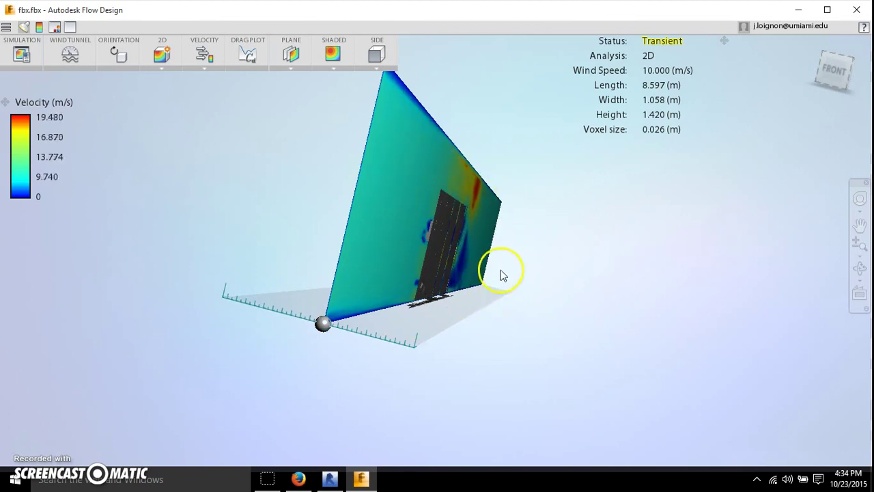
pyautogui.moveTo(500, 274)
pyautogui.mouseDown()
pyautogui.moveTo(484, 266)
pyautogui.moveTo(512, 267)
pyautogui.moveTo(506, 271)
pyautogui.mouseUp()
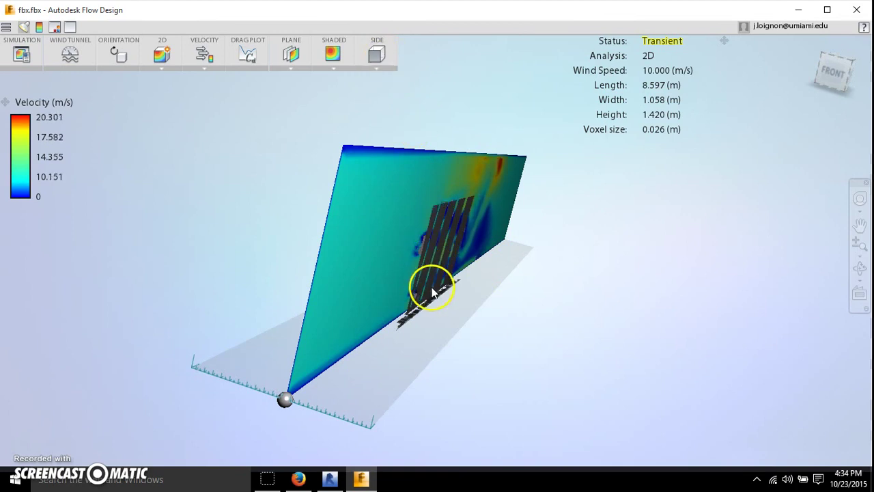
pyautogui.moveTo(431, 292); pyautogui.dragTo(445, 311)
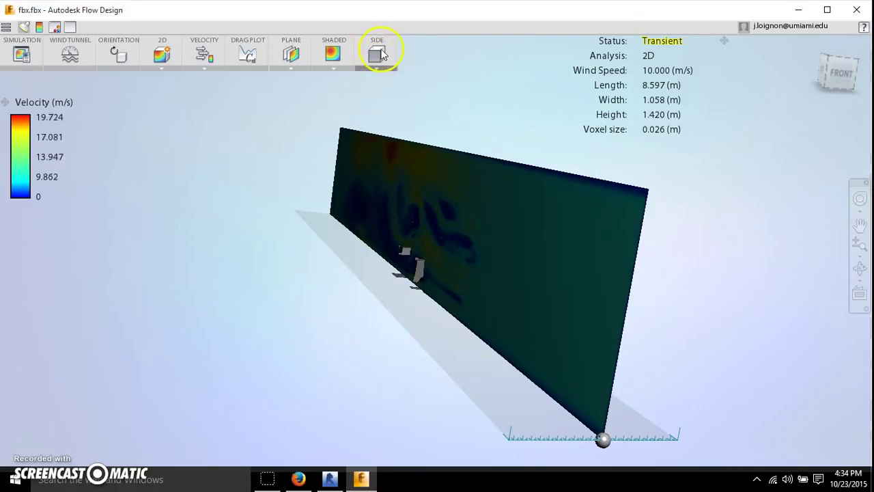
# Step: Switch the velocity plane from SIDE to TOP orientation and orbit to view it
pyautogui.click(377, 92)
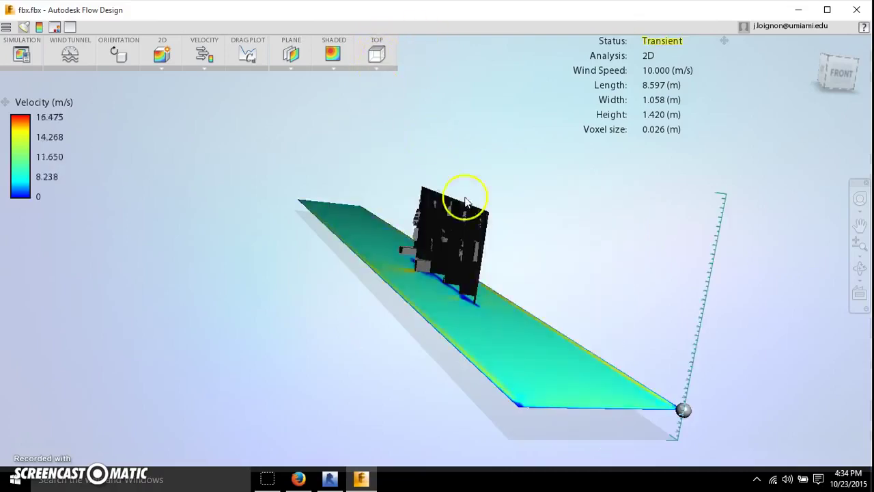
pyautogui.moveTo(507, 228); pyautogui.dragTo(642, 53)
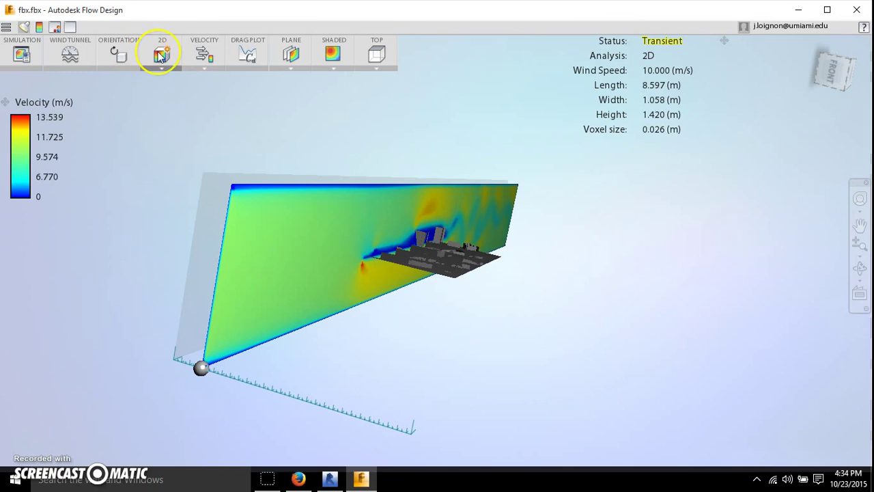
# Step: Check the 2D simulation setting and view the tunnel from top and low angles
pyautogui.click(159, 56)
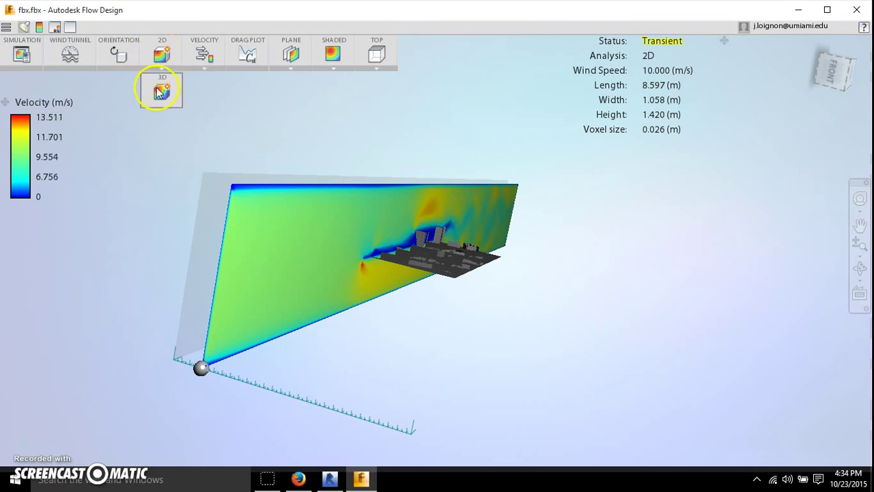
pyautogui.moveTo(370, 275); pyautogui.dragTo(273, 46)
pyautogui.moveTo(494, 189); pyautogui.dragTo(376, 132)
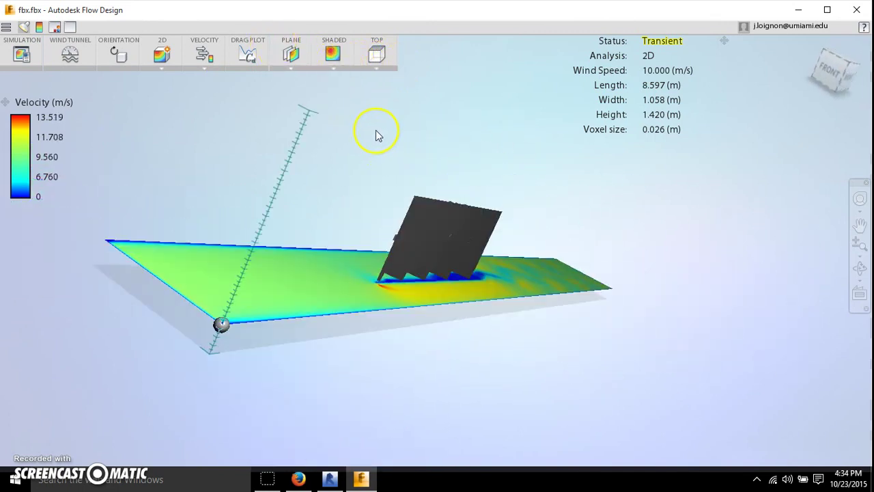
pyautogui.click(843, 69)
pyautogui.click(843, 60)
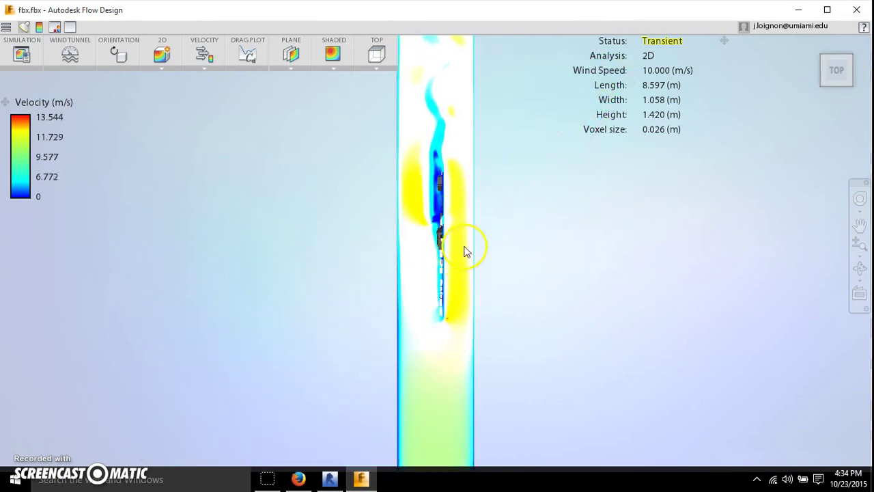
pyautogui.moveTo(518, 275); pyautogui.dragTo(389, 158)
# Step: Drag the velocity plane upward through the buildings and zoom in
pyautogui.moveTo(183, 215); pyautogui.dragTo(311, 213)
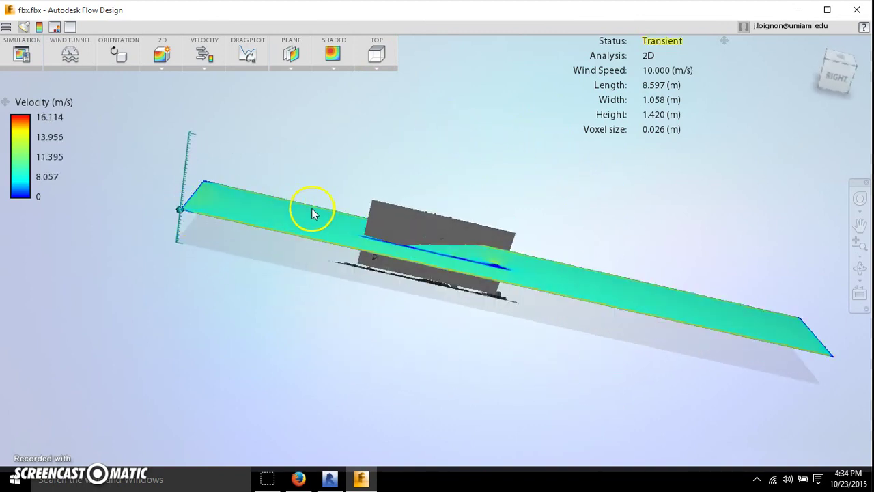
pyautogui.moveTo(191, 213); pyautogui.dragTo(327, 216)
pyautogui.scroll(5, 443, 258)
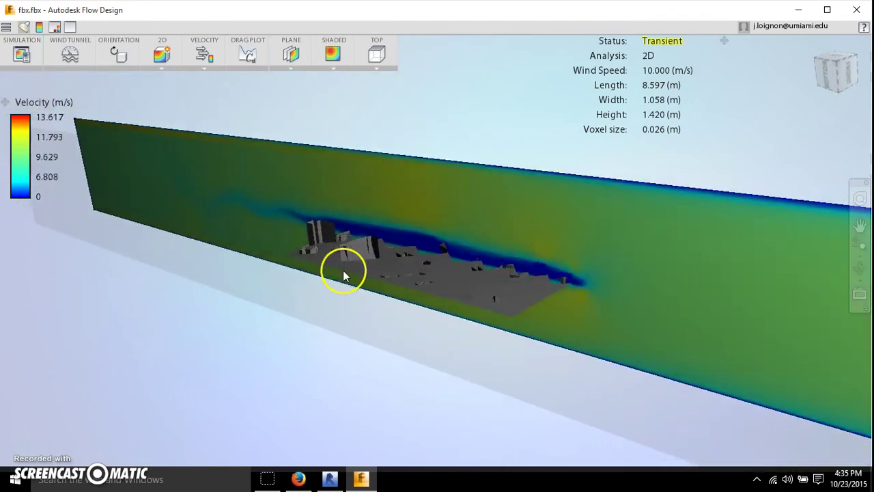
# Step: Zoom in and orbit closely around the buildings to study the wind pattern
pyautogui.scroll(2, 367, 269)
pyautogui.scroll(5, 368, 269)
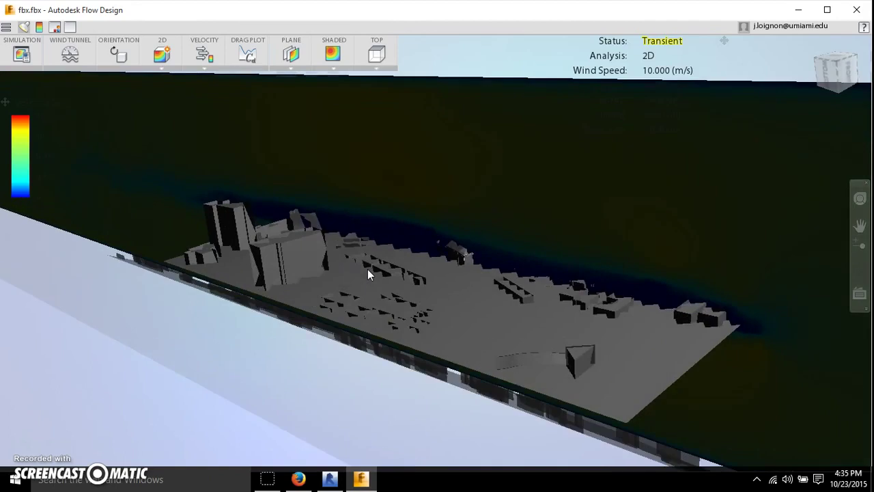
pyautogui.moveTo(366, 269); pyautogui.dragTo(474, 274)
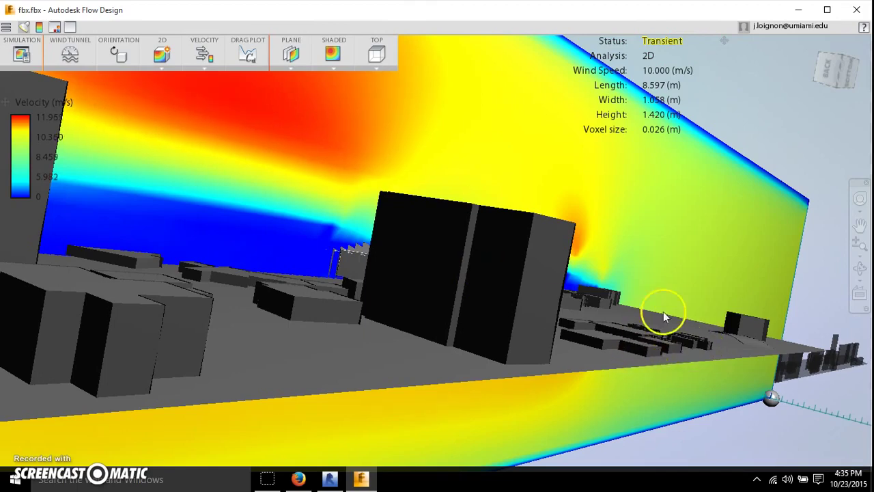
pyautogui.moveTo(666, 320); pyautogui.dragTo(566, 342)
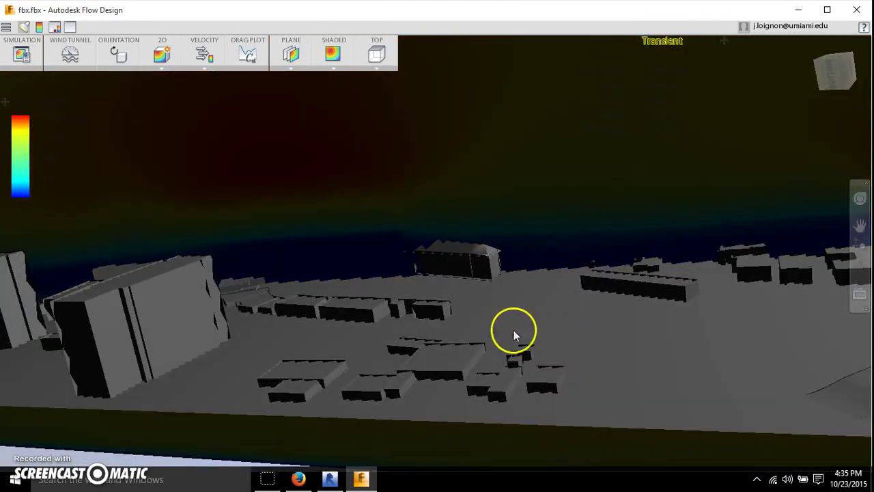
# Step: Zoom out to a low side view and shift the velocity plane to a new height, about 14.014 m/s peak
pyautogui.scroll(-6, 466, 306)
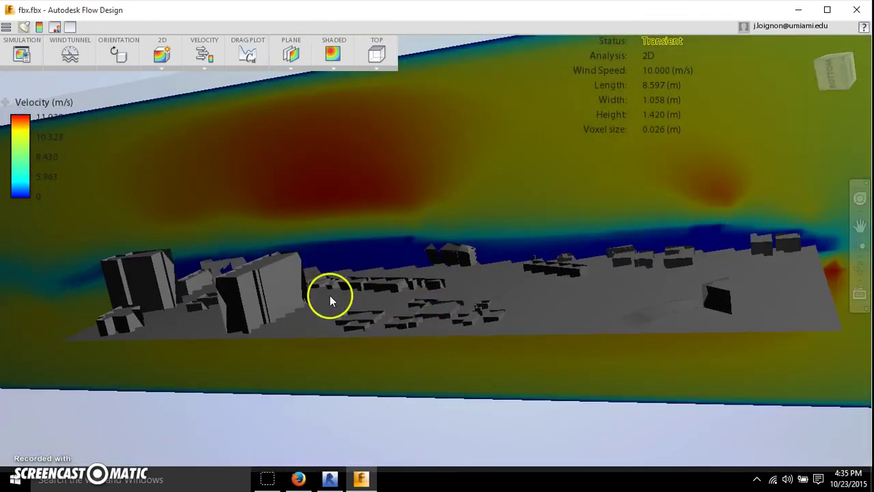
pyautogui.moveTo(329, 299); pyautogui.dragTo(345, 261)
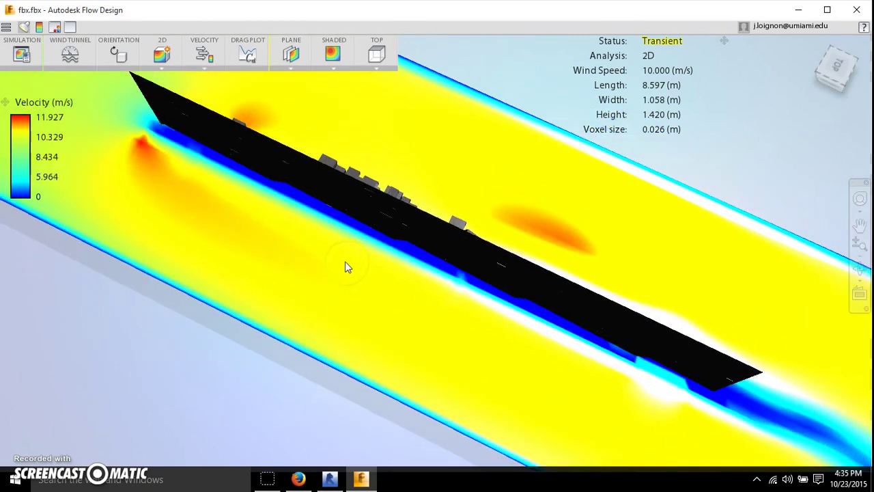
pyautogui.scroll(-6, 344, 266)
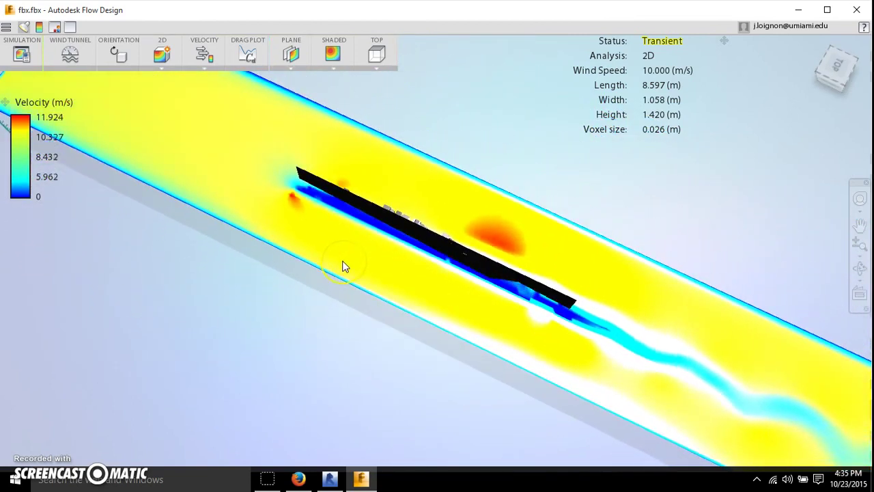
pyautogui.moveTo(344, 266); pyautogui.dragTo(554, 226)
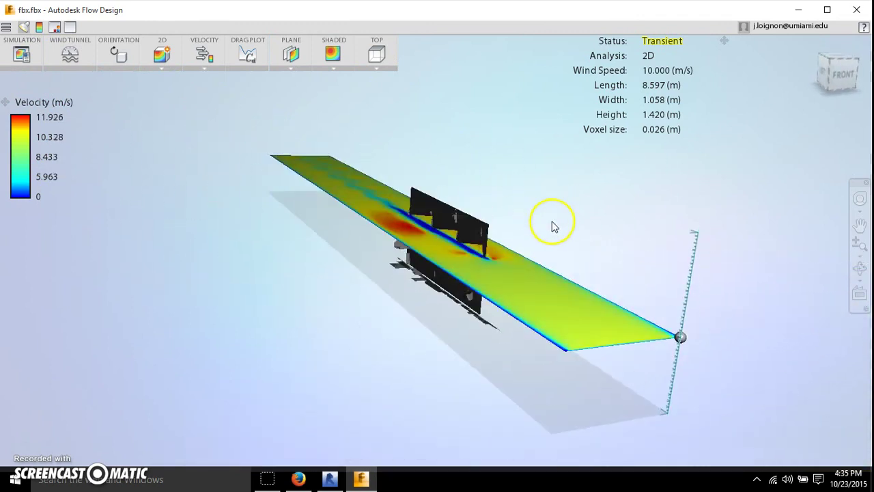
pyautogui.moveTo(679, 337)
pyautogui.mouseDown()
pyautogui.moveTo(670, 403)
pyautogui.moveTo(676, 344)
pyautogui.mouseUp()
pyautogui.moveTo(659, 282); pyautogui.dragTo(674, 292)
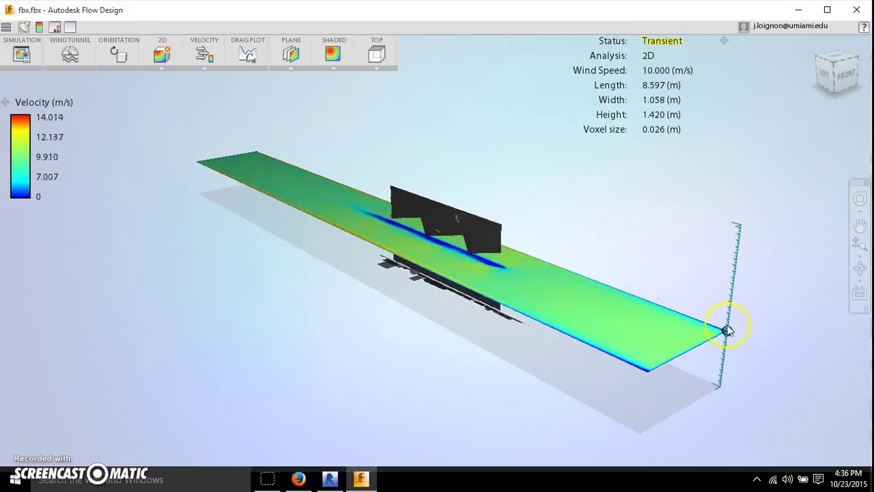
# Step: Nudge the velocity plane up and back, then open the application menu
pyautogui.moveTo(728, 331)
pyautogui.mouseDown()
pyautogui.moveTo(728, 312)
pyautogui.moveTo(728, 327)
pyautogui.mouseUp()
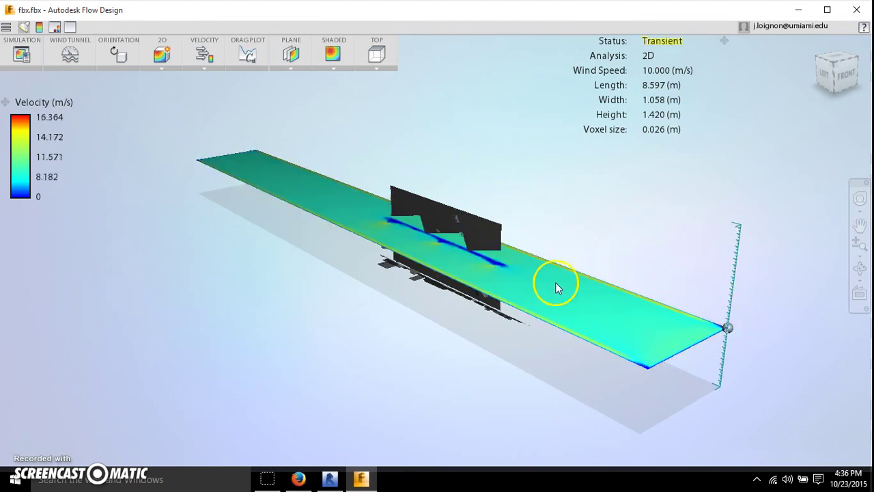
pyautogui.moveTo(335, 239)
pyautogui.mouseDown()
pyautogui.moveTo(363, 250)
pyautogui.moveTo(347, 249)
pyautogui.mouseUp()
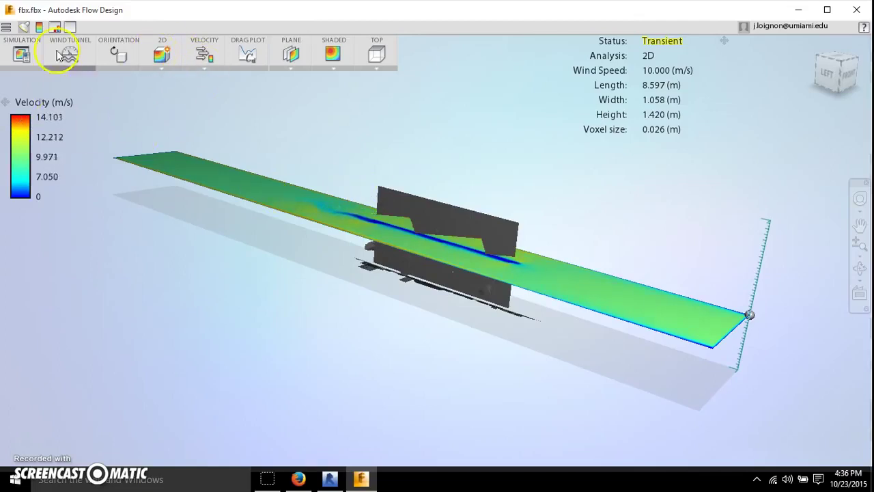
pyautogui.click(5, 27)
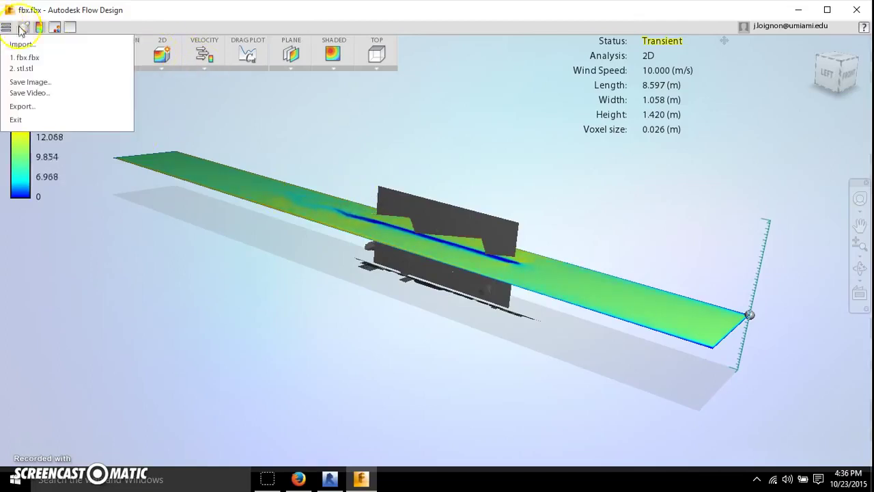